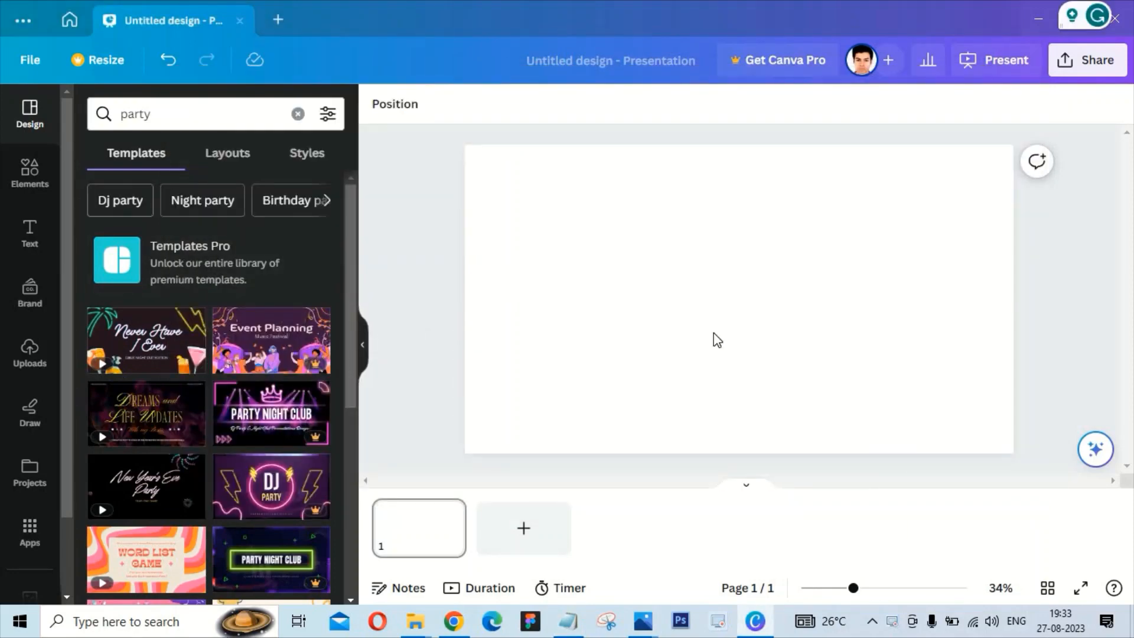
- Open the full list of featured graphics and add the walking girl with a ponytail to the page
left_click(35, 172)
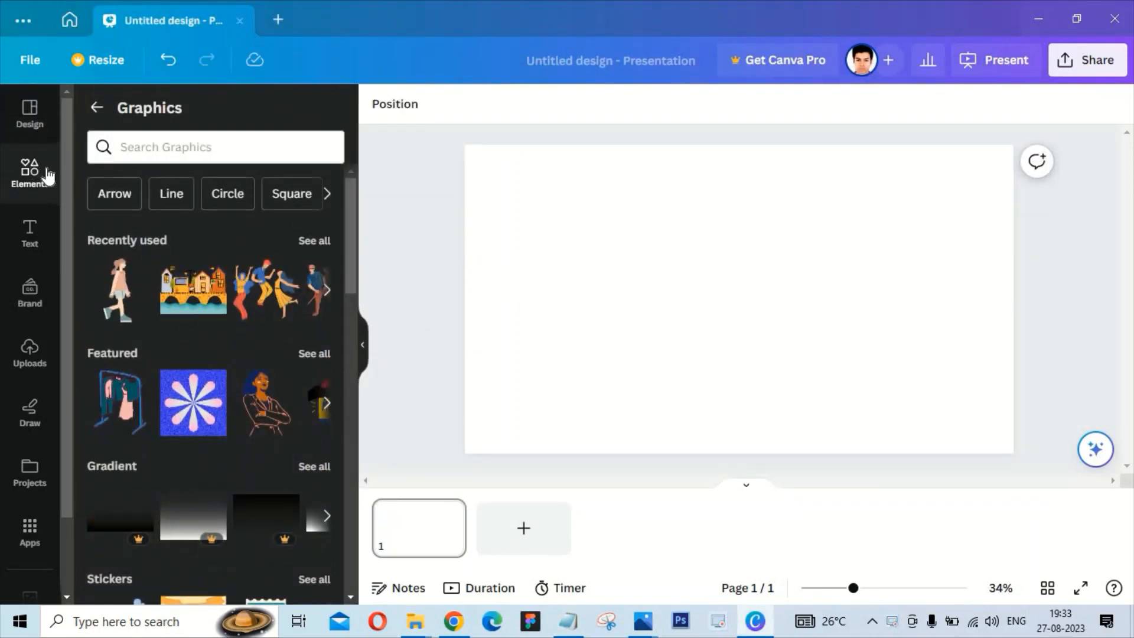
left_click_drag(346, 245, 374, 279)
left_click(316, 223)
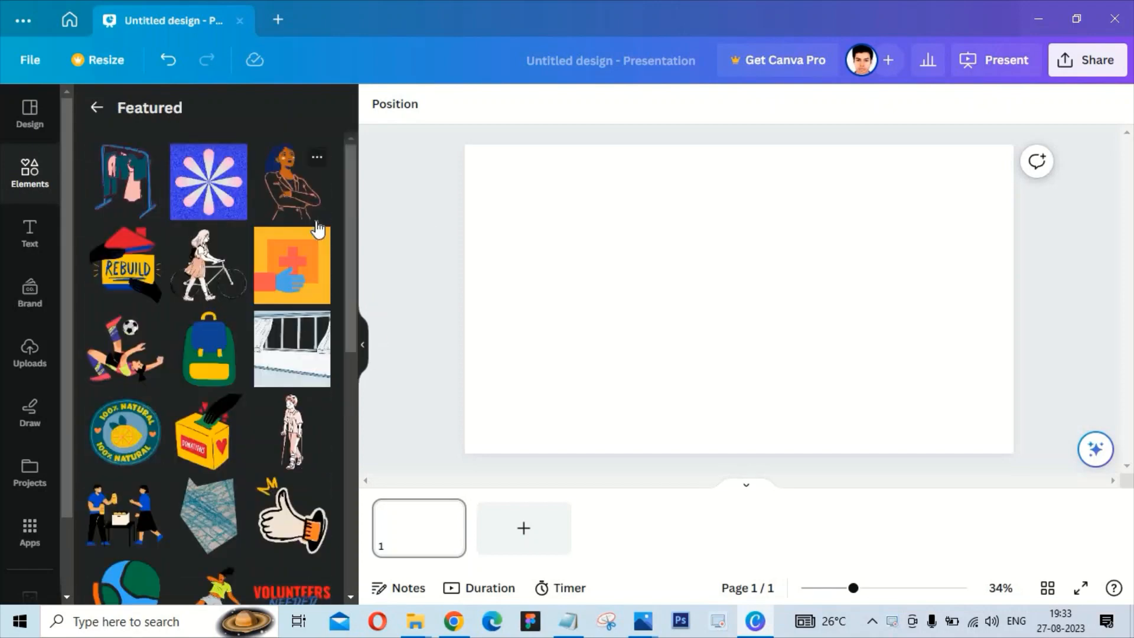
left_click_drag(349, 269, 355, 480)
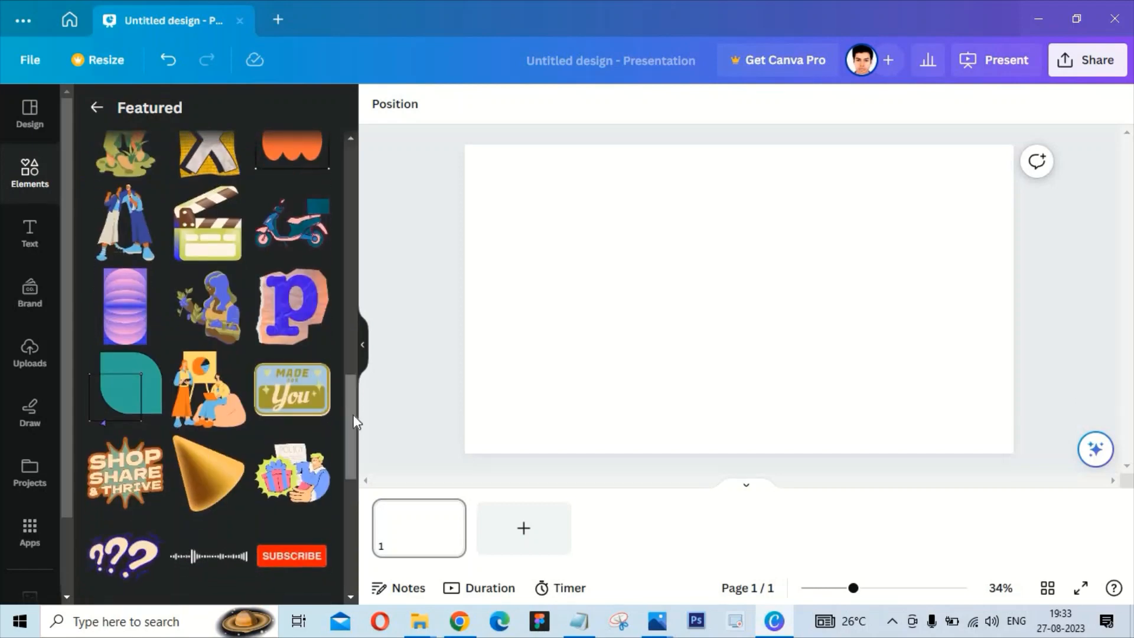
left_click_drag(354, 419, 353, 471)
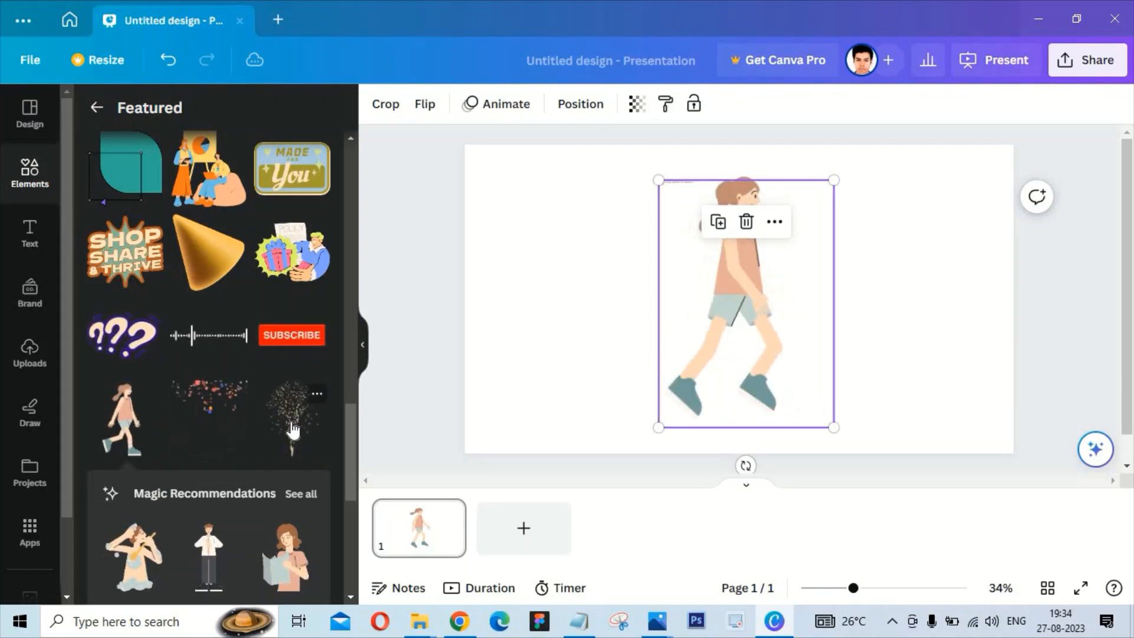
- Add the ambulance, the walking man with a book, the clapping hands and the running boy from the featured graphics
left_click_drag(346, 437, 377, 586)
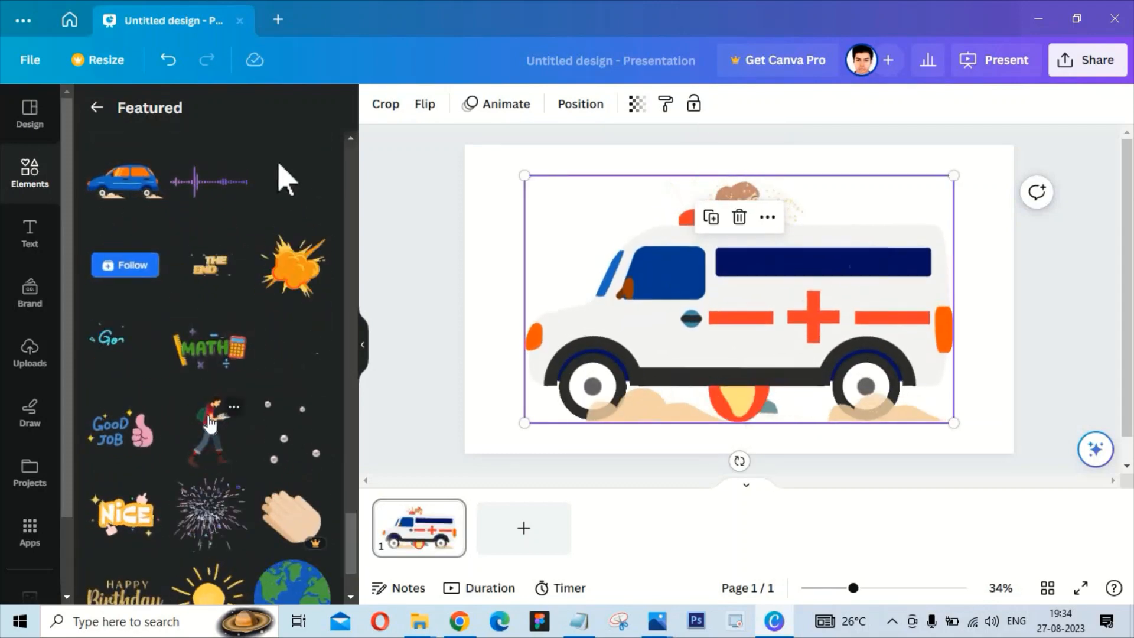
scroll(346, 548, "down", 2)
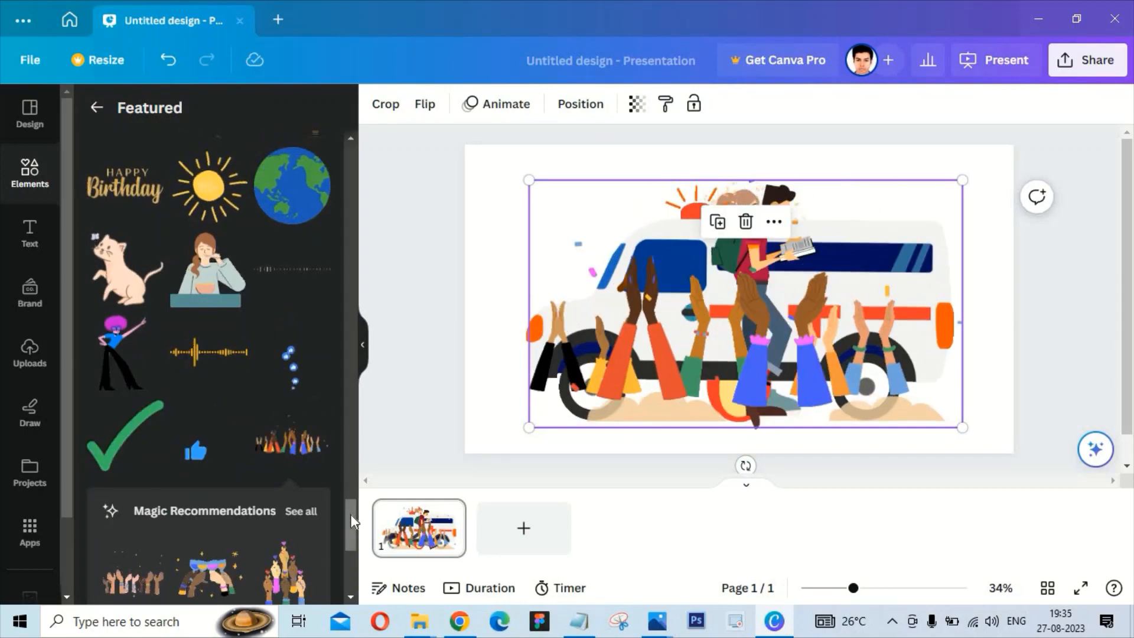
scroll(350, 514, "down", 6)
scroll(356, 565, "down", 1)
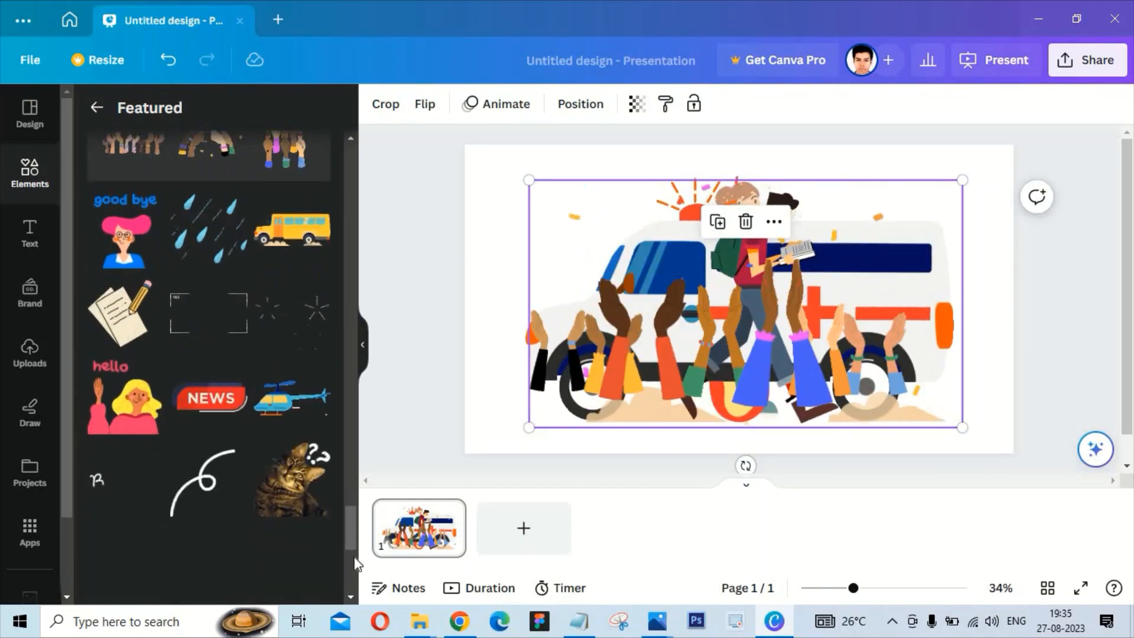
scroll(352, 557, "down", 3)
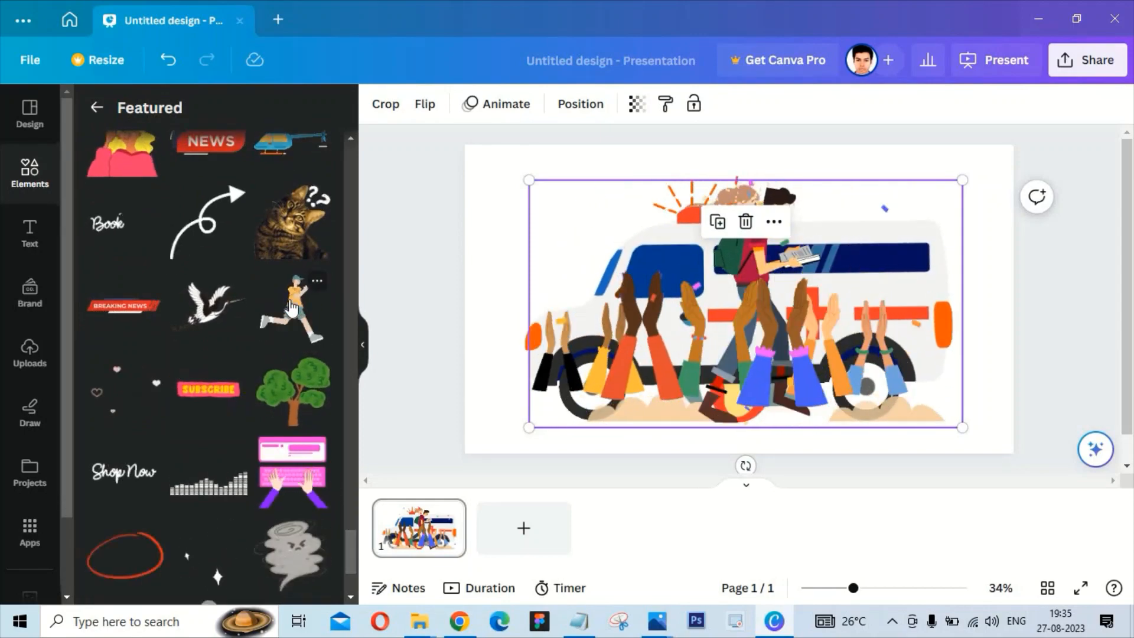
- Look through the remaining featured graphics, the graphics categories and the themed collections
scroll(349, 572, "down", 10)
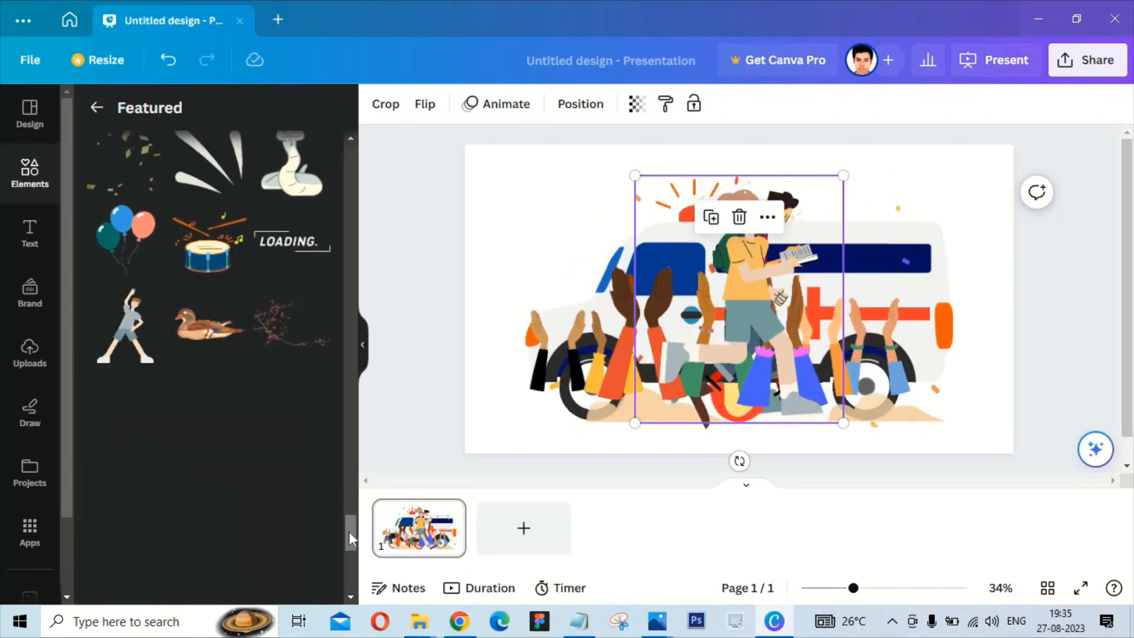
scroll(353, 571, "down", 10)
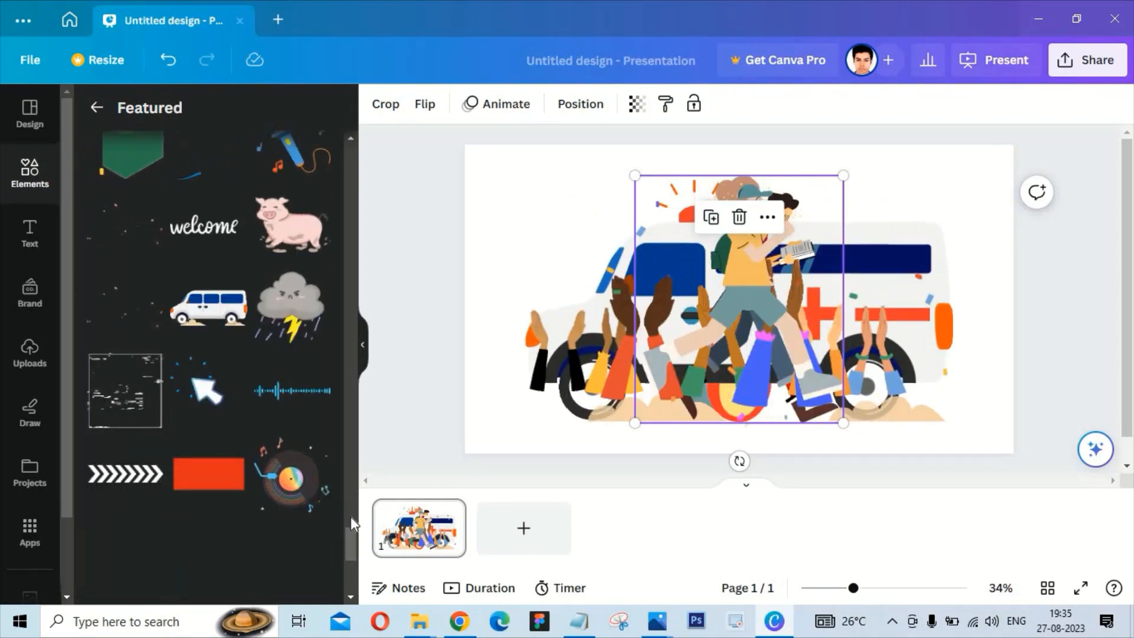
scroll(351, 523, "down", 7)
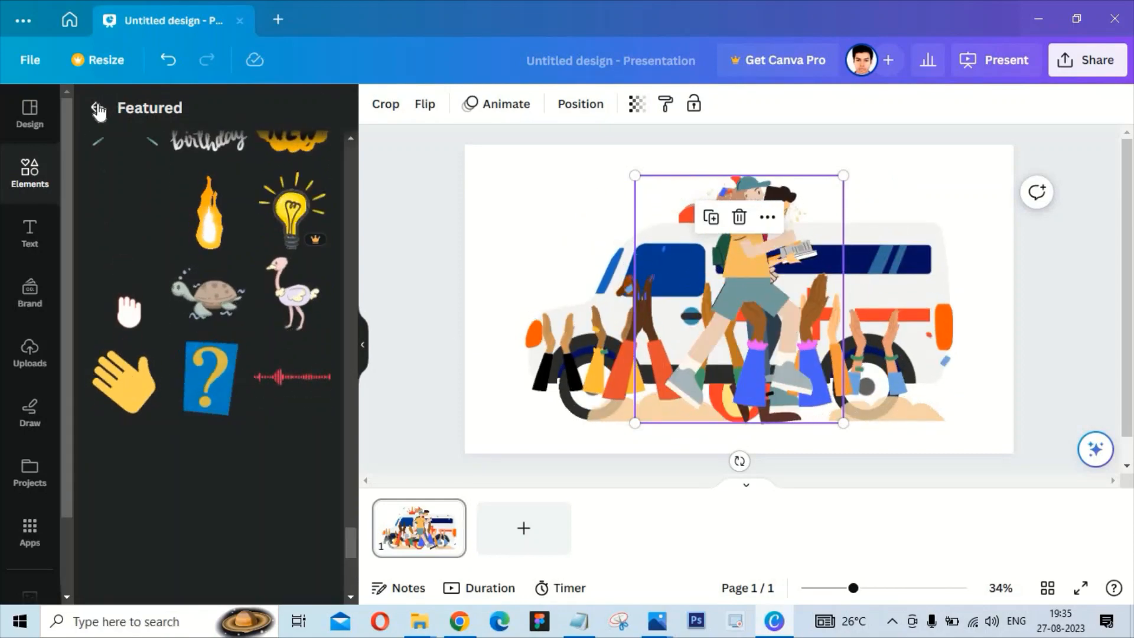
left_click(96, 109)
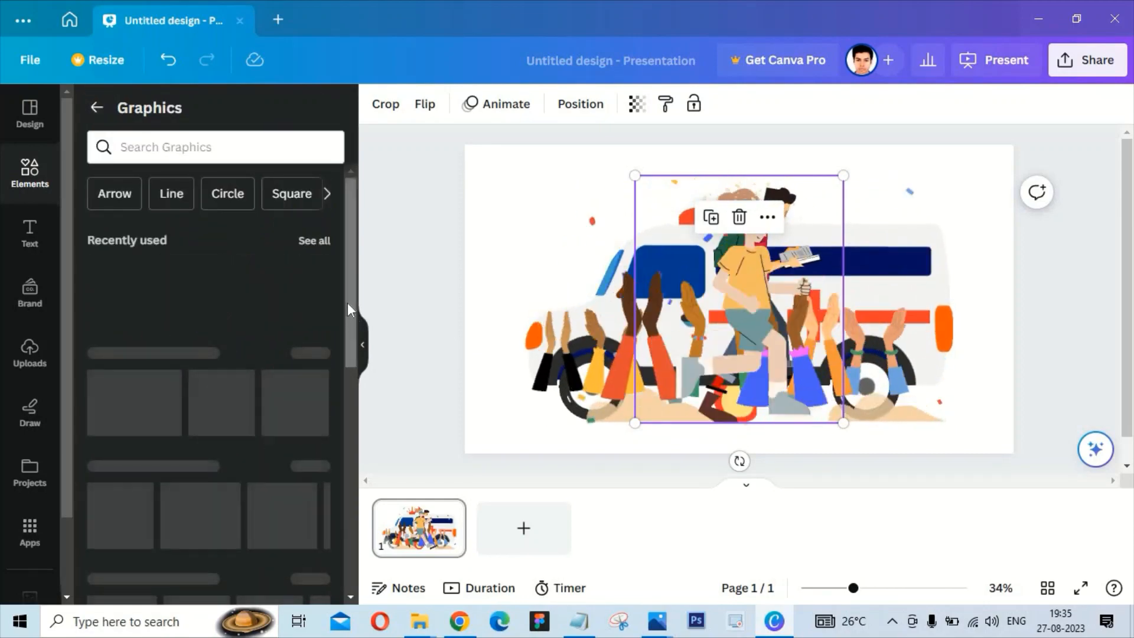
scroll(346, 303, "down", 5)
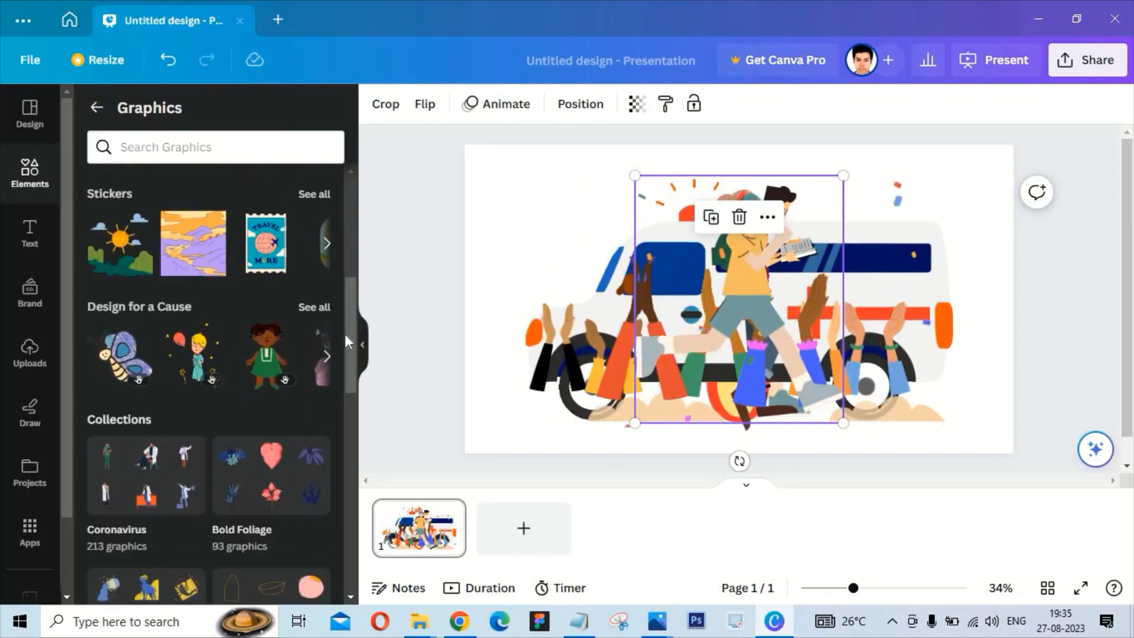
scroll(352, 374, "down", 2)
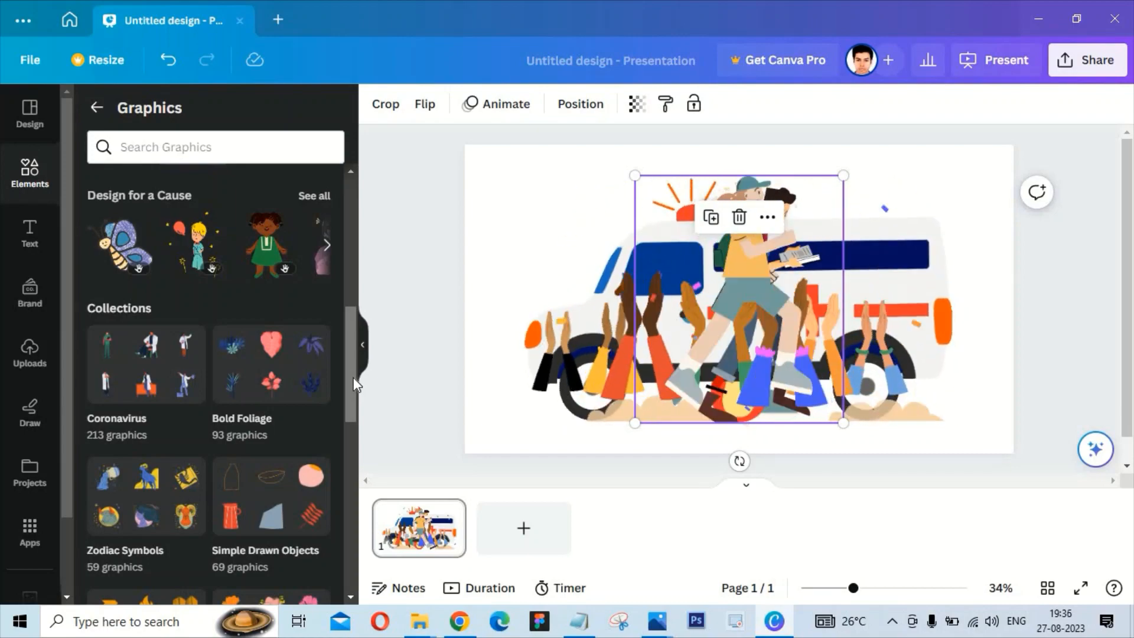
left_click_drag(352, 392, 354, 455)
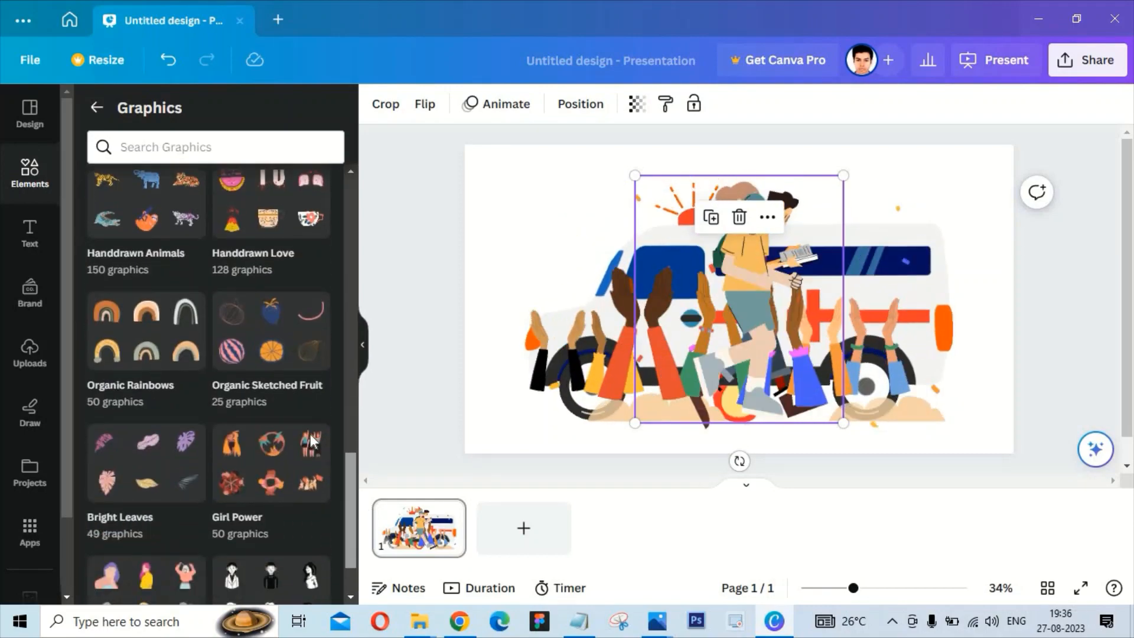
- Search the graphics for "background nature" and add the landscape with trees and a small orange-roofed house
left_click(169, 146)
type("ba")
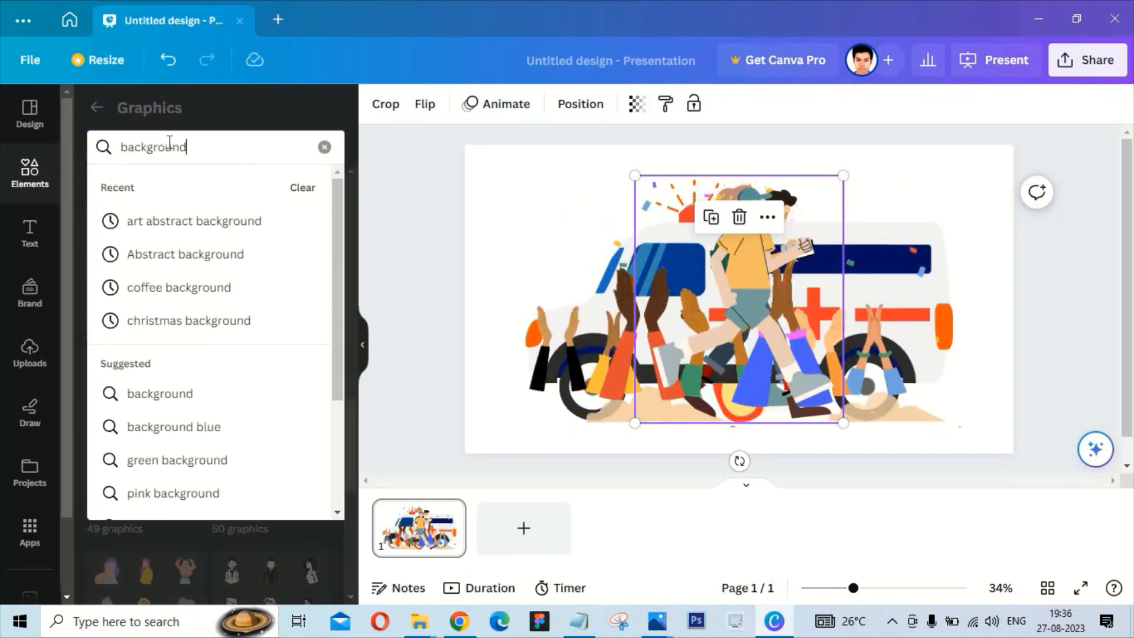
type("ckground")
key("Return")
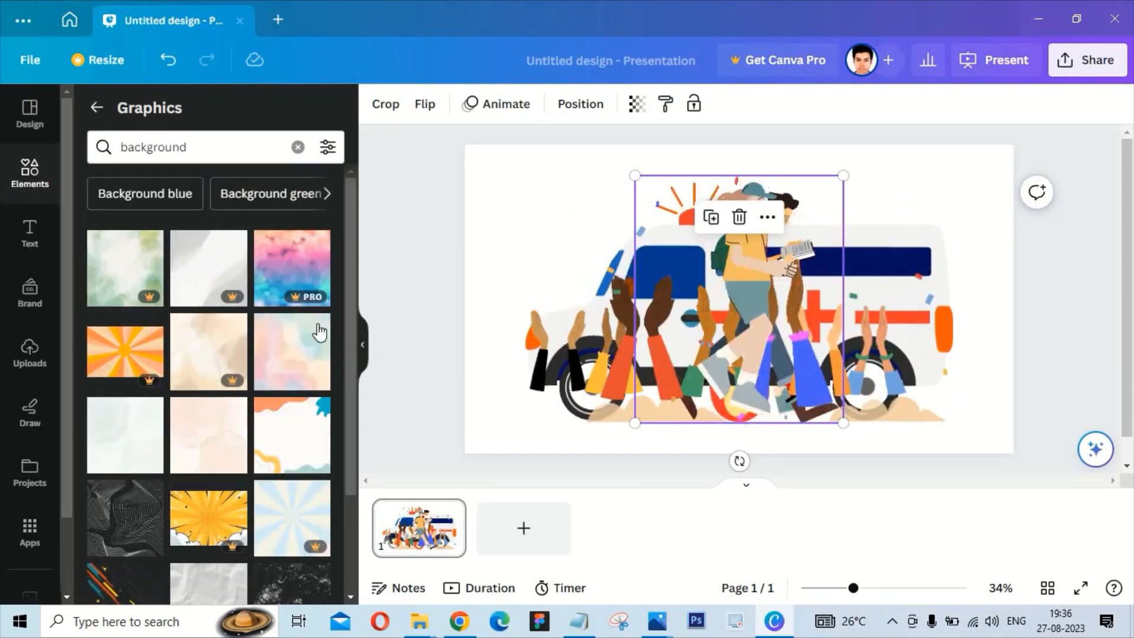
left_click(195, 148)
type("n")
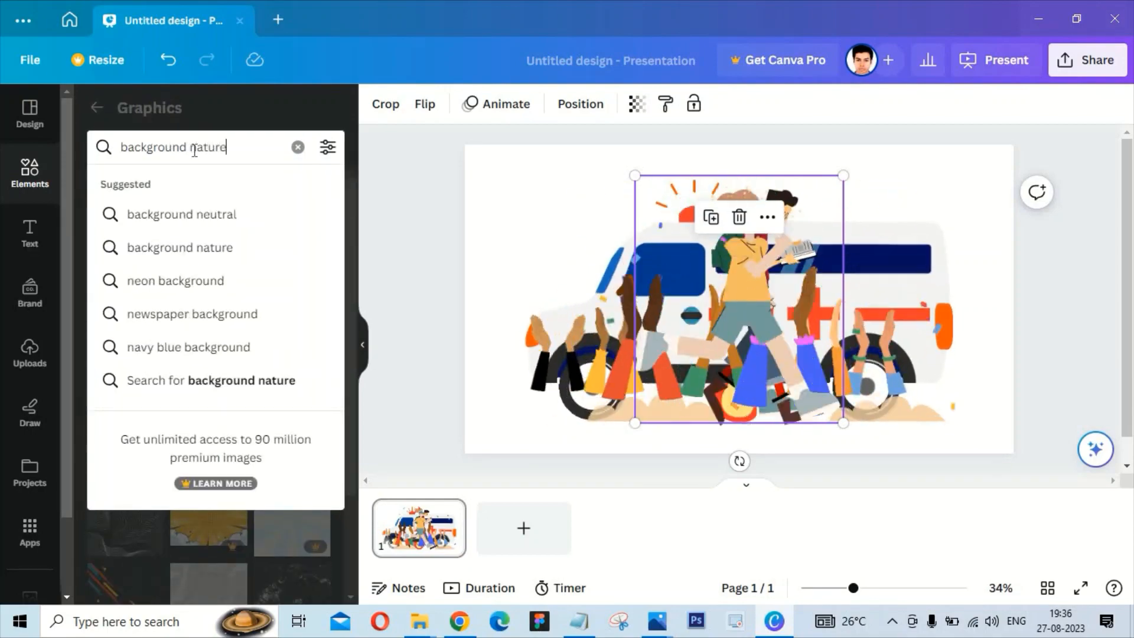
type("ature")
key("Return")
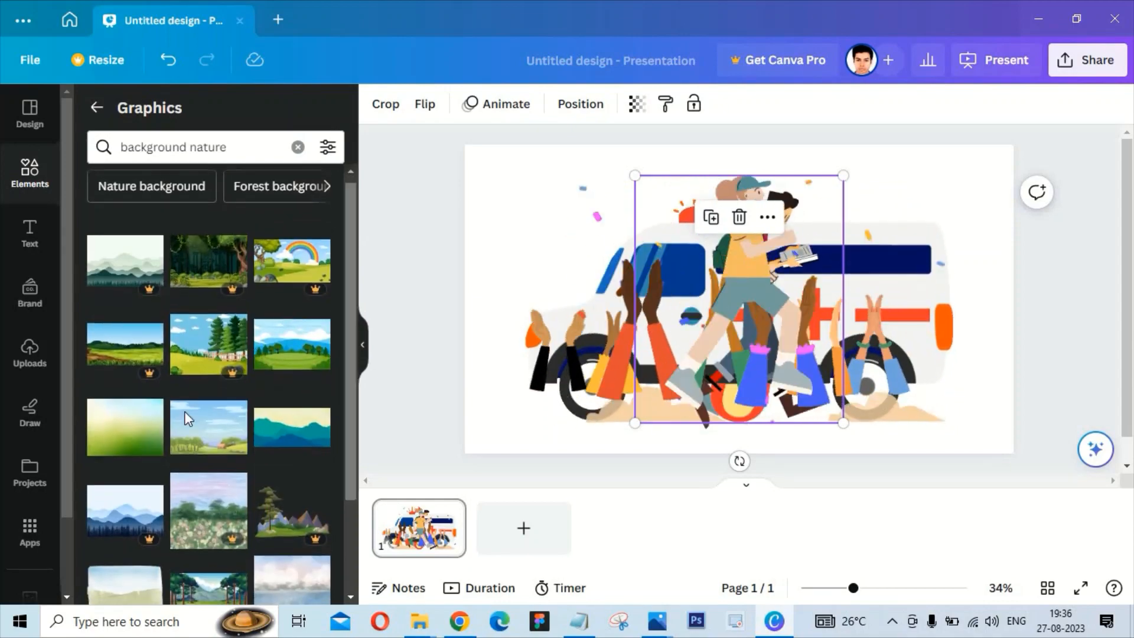
scroll(184, 413, "down", 1)
left_click(197, 446)
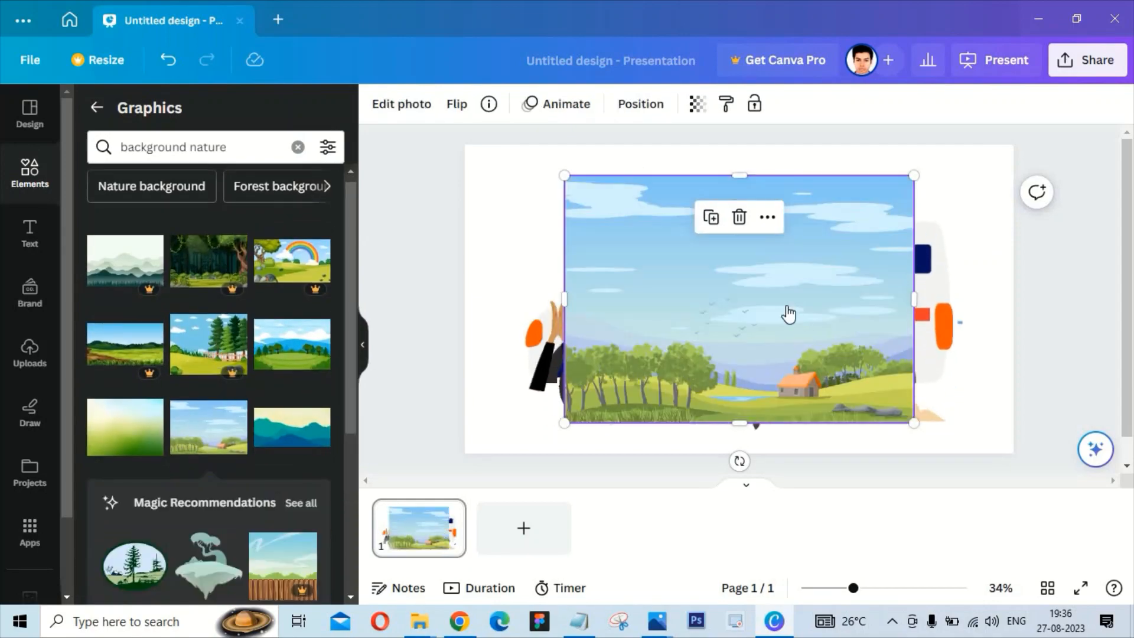
- Send the landscape image behind all the other graphics on the page
right_click(788, 314)
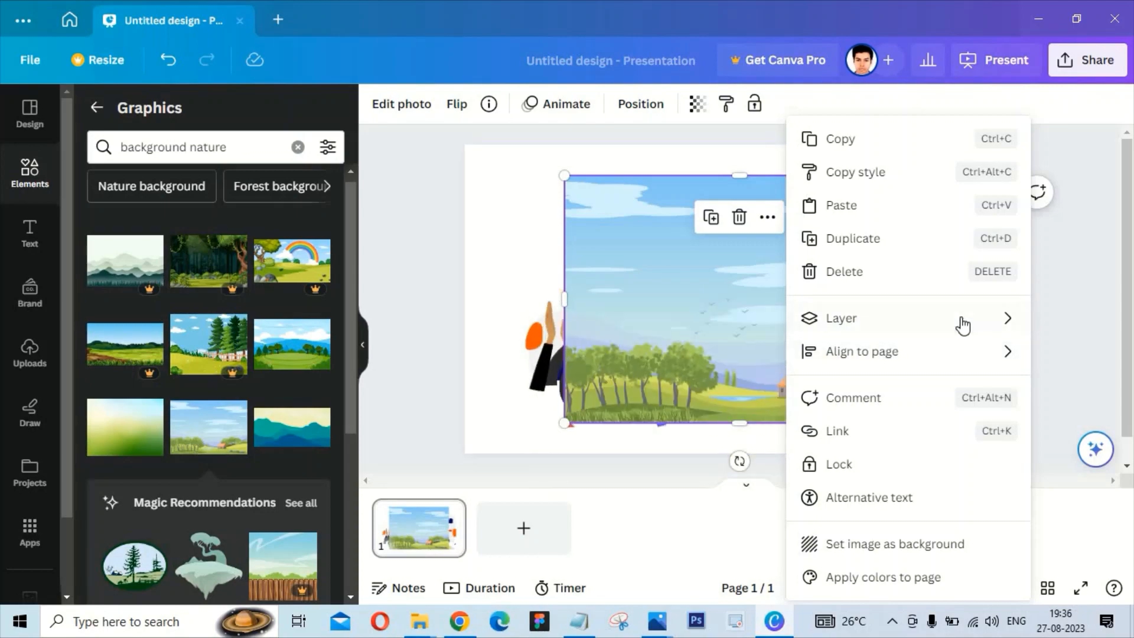
mouse_move(962, 325)
left_click(638, 425)
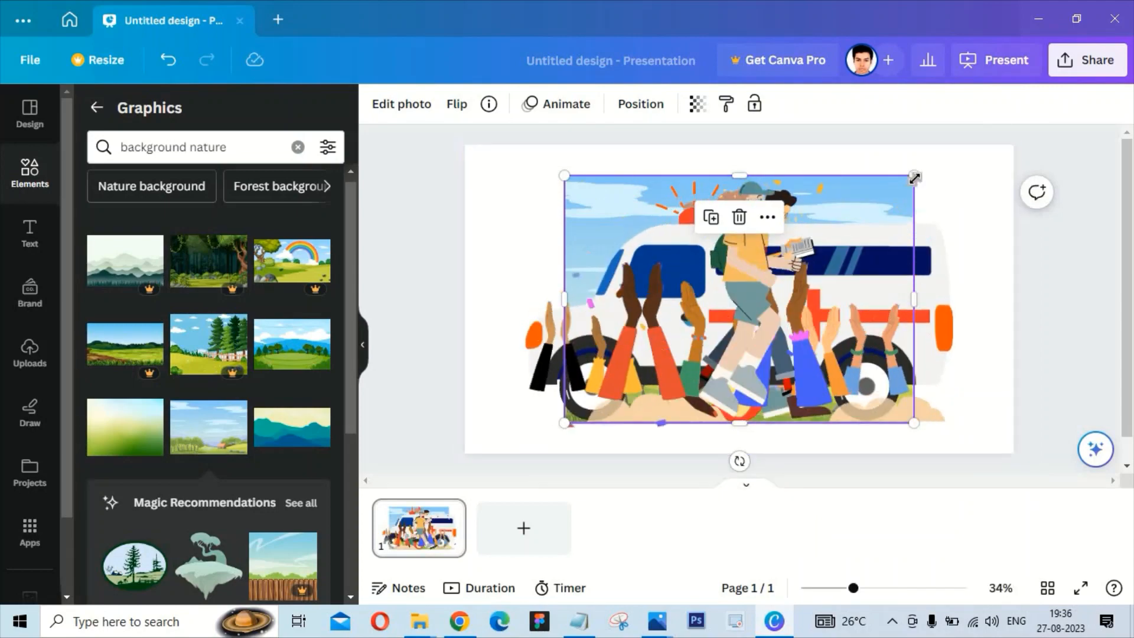
- Enlarge the landscape to span the full page width and position it so its grass edge ends above the page's lower strip
left_click_drag(914, 177, 1009, 145)
left_click_drag(920, 224, 823, 207)
left_click_drag(519, 213, 524, 185)
left_click_drag(814, 392, 1092, 425)
left_click_drag(986, 357, 982, 222)
left_click(1044, 328)
left_click(998, 298)
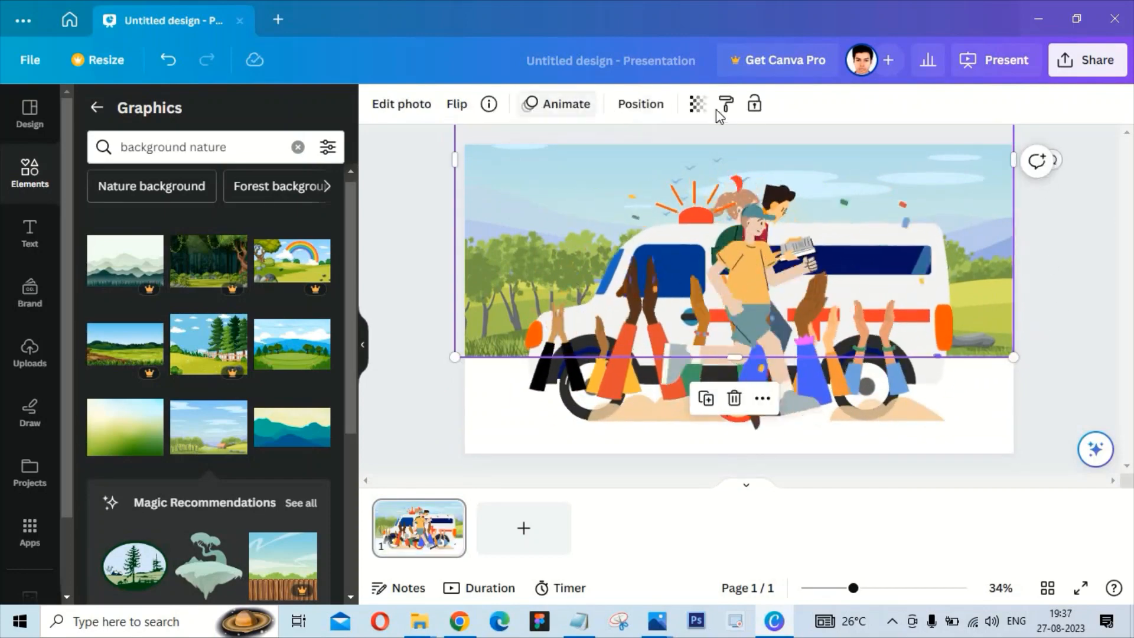
left_click(754, 103)
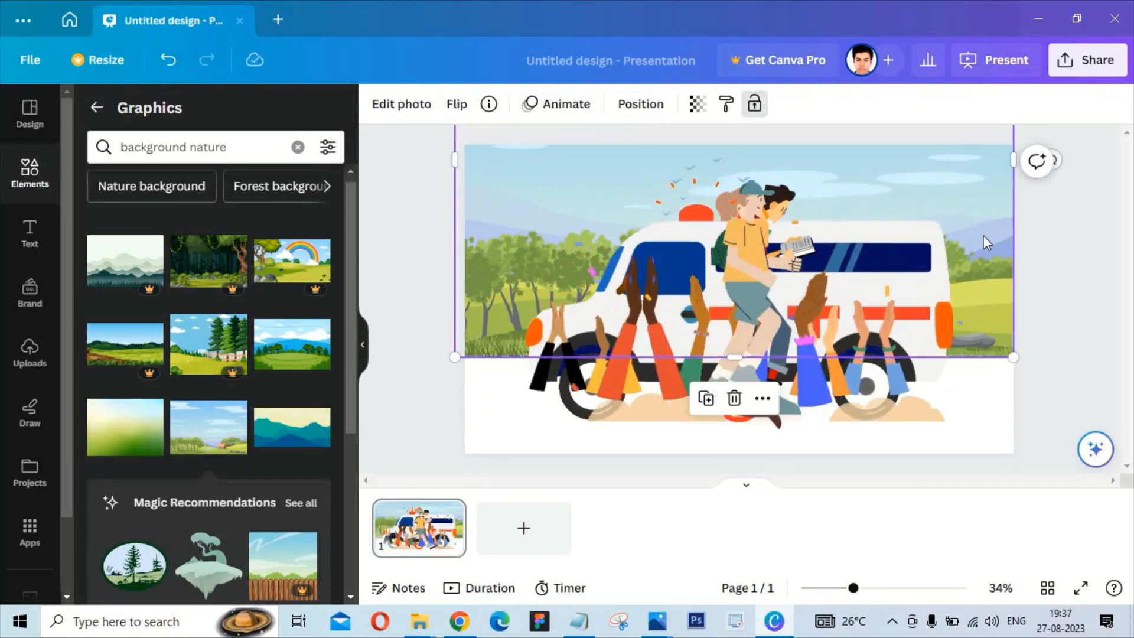
left_click(1000, 288)
- Add a square shape from the elements and move it over the lower middle of the ambulance
left_click(91, 108)
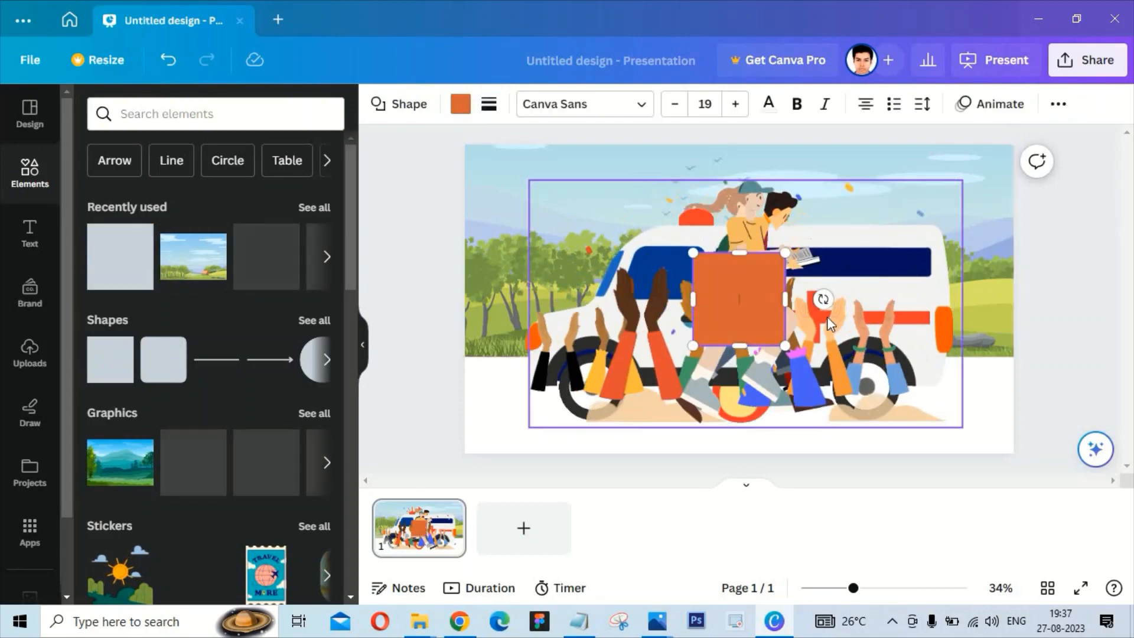
right_click(739, 301)
left_click(457, 111)
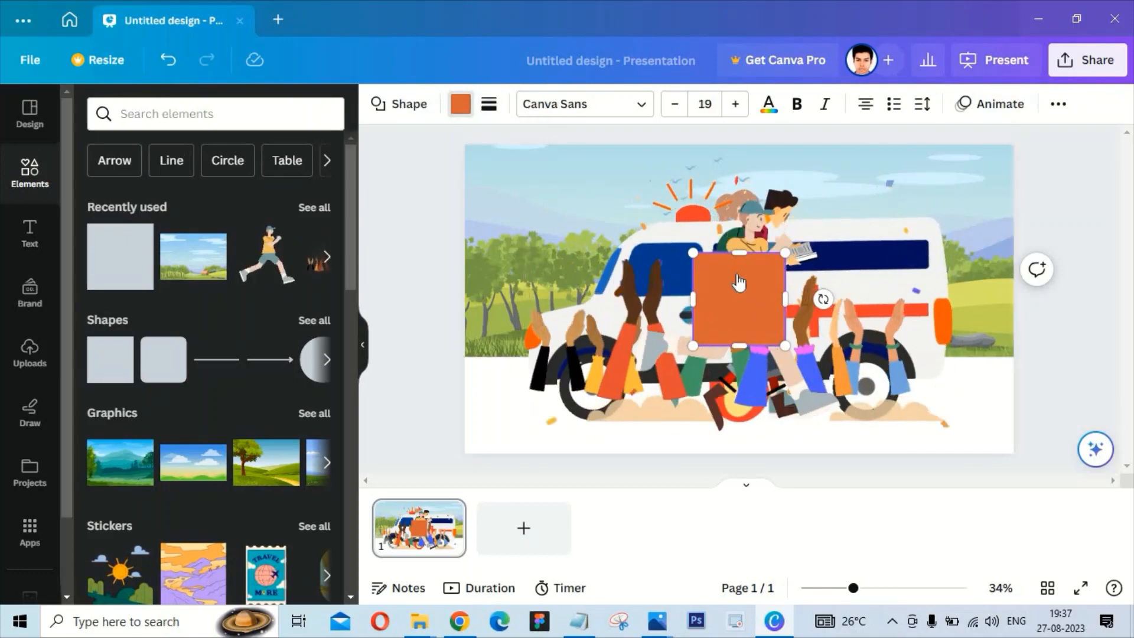
left_click_drag(736, 274, 685, 298)
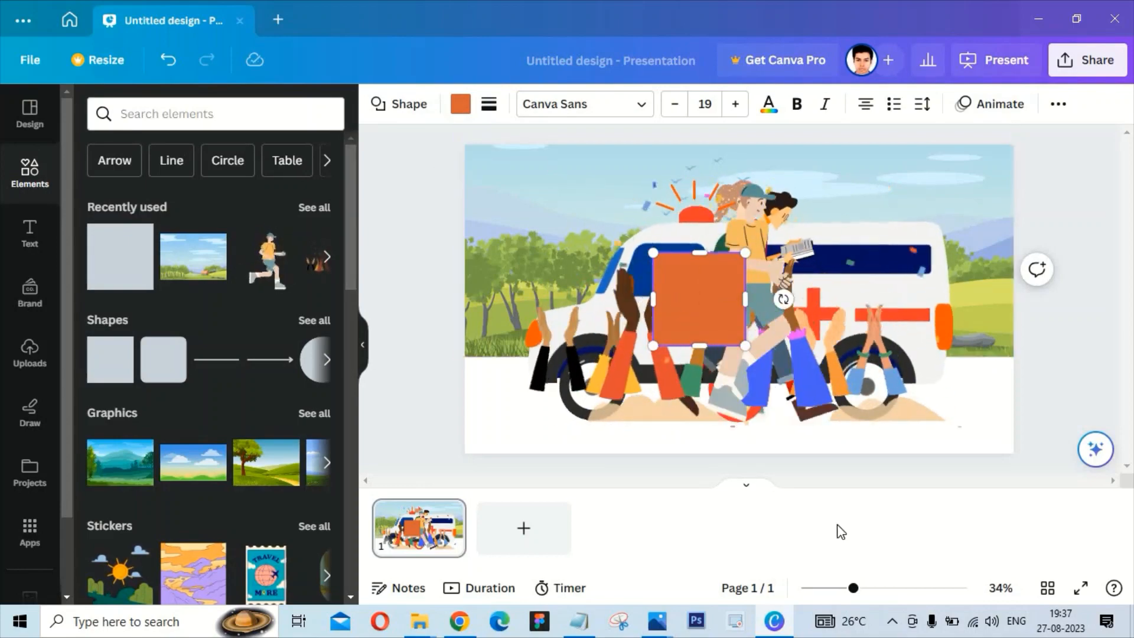
left_click_drag(700, 294, 702, 342)
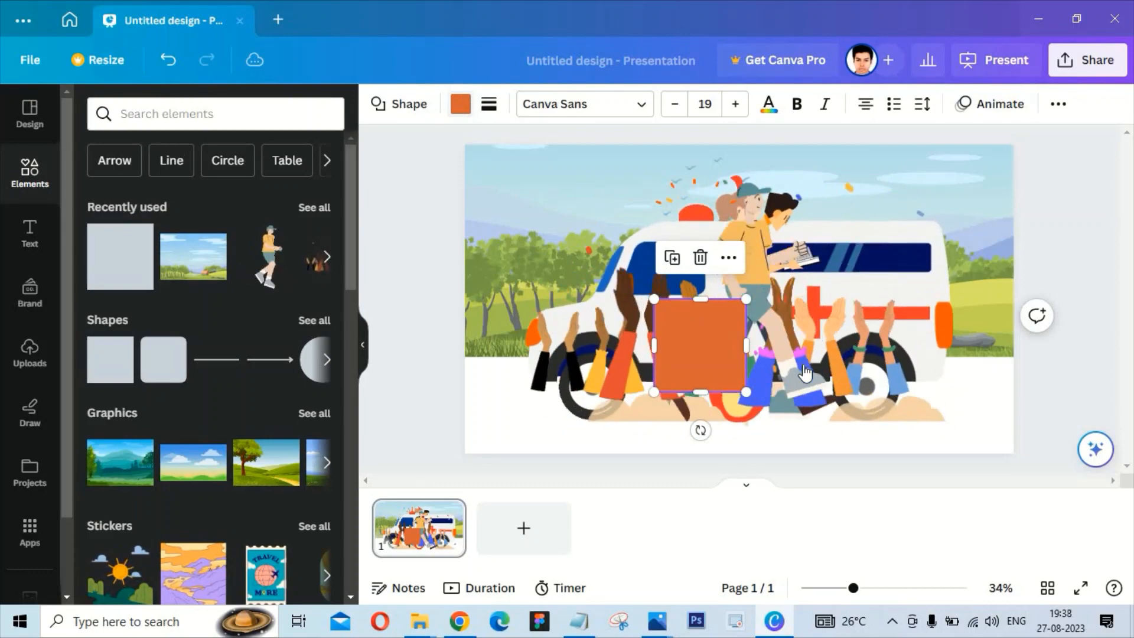
left_click(770, 109)
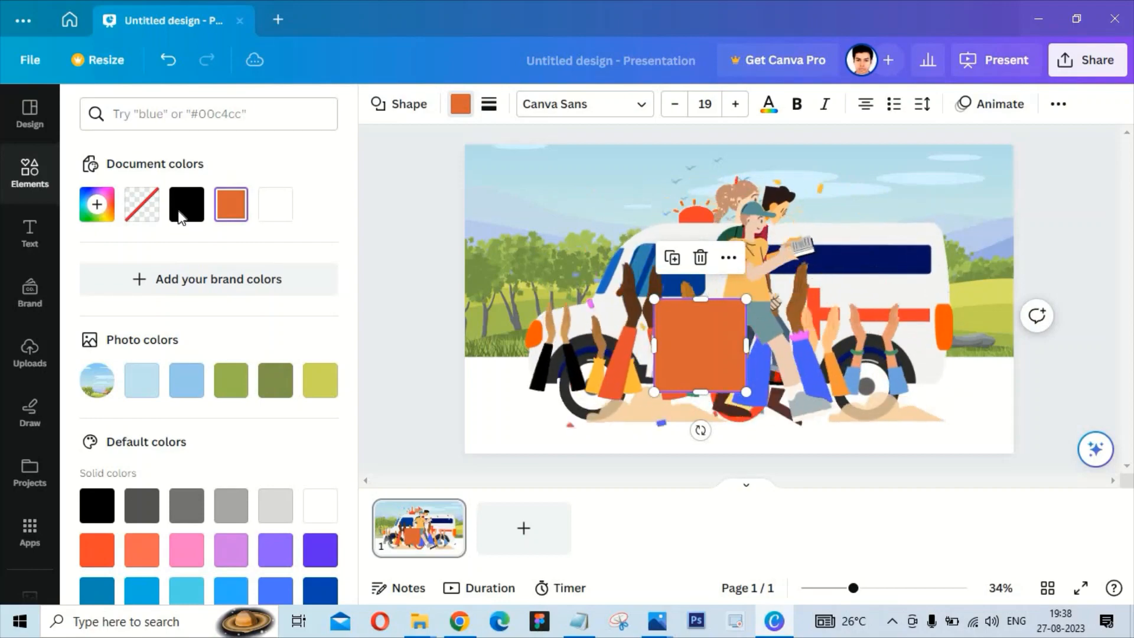
key("Tab")
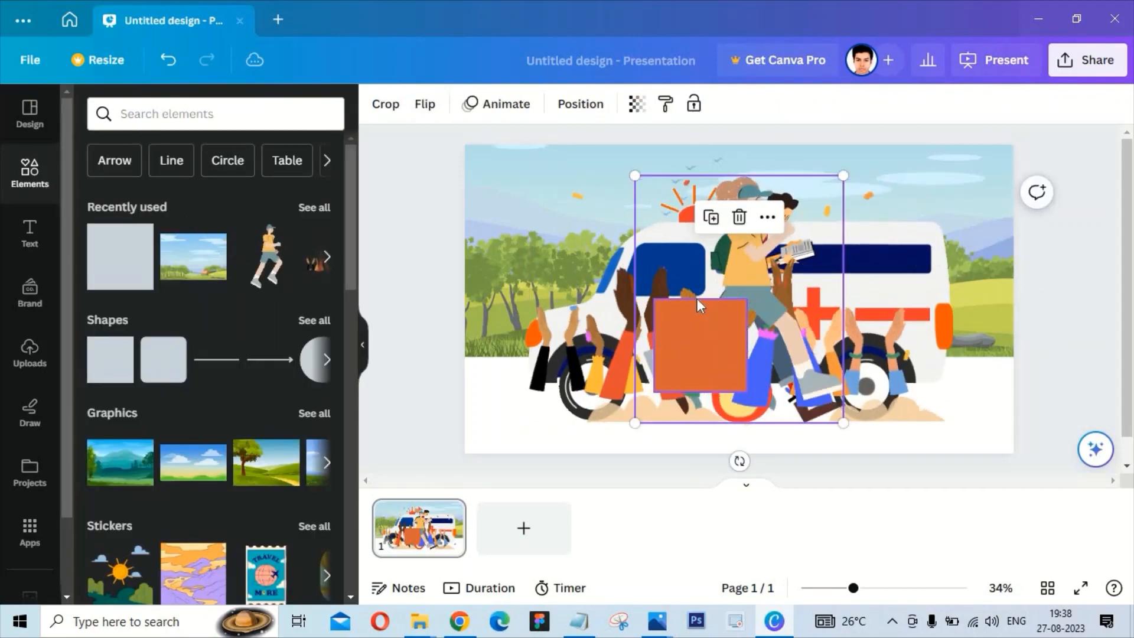
left_click(416, 252)
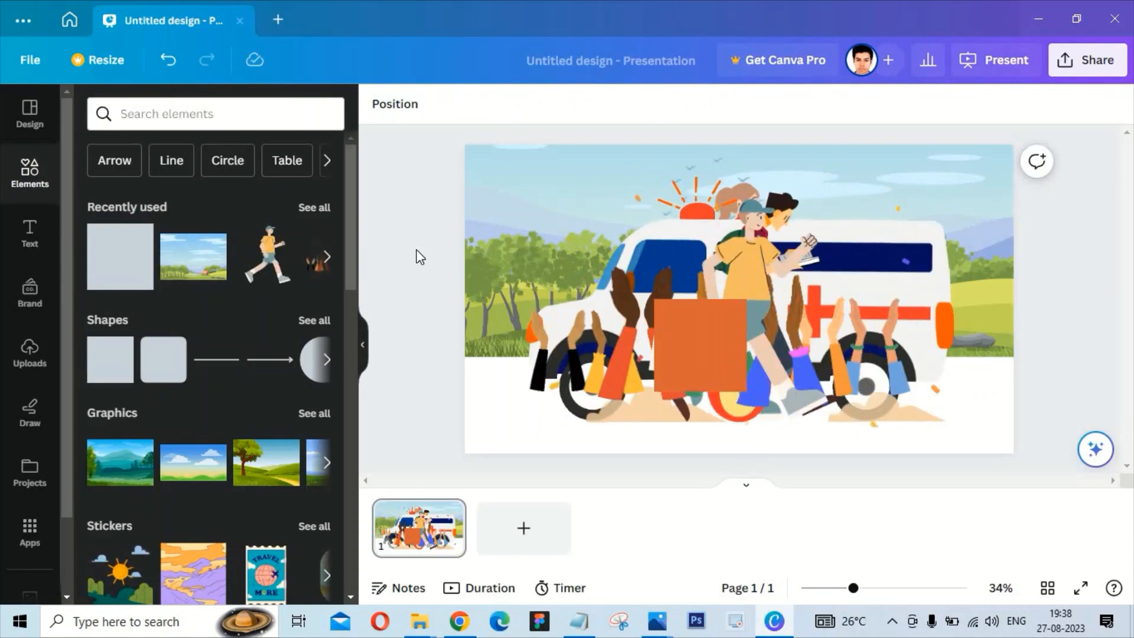
- Move the square to the lower-left part of the page and set its fill colour to black (#000000)
left_click_drag(689, 355, 473, 317)
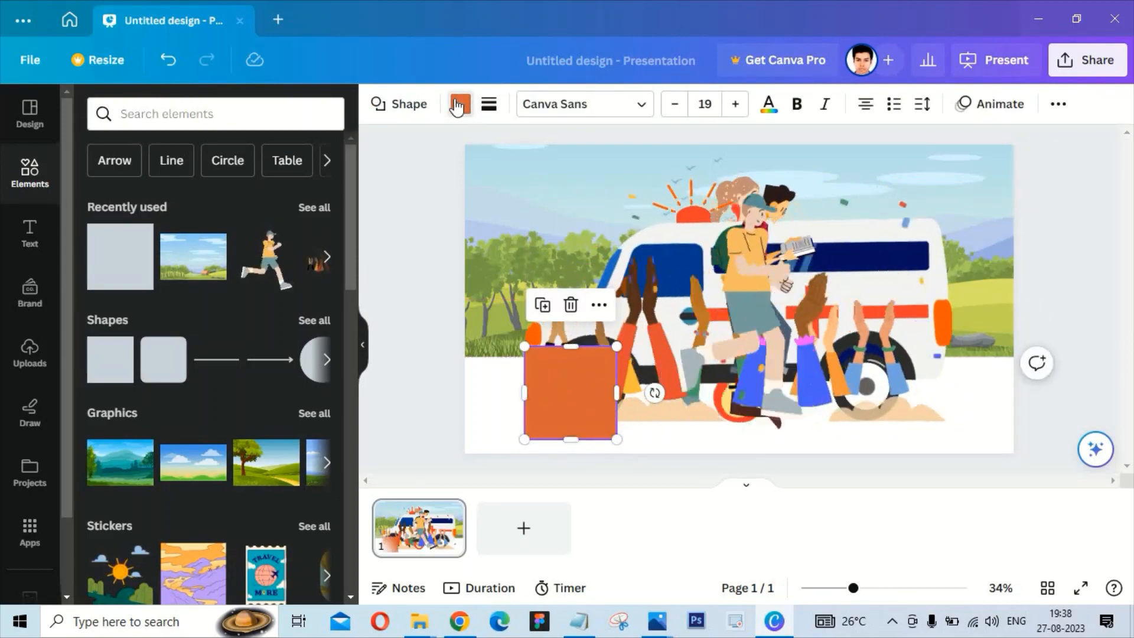
left_click(458, 105)
left_click(186, 204)
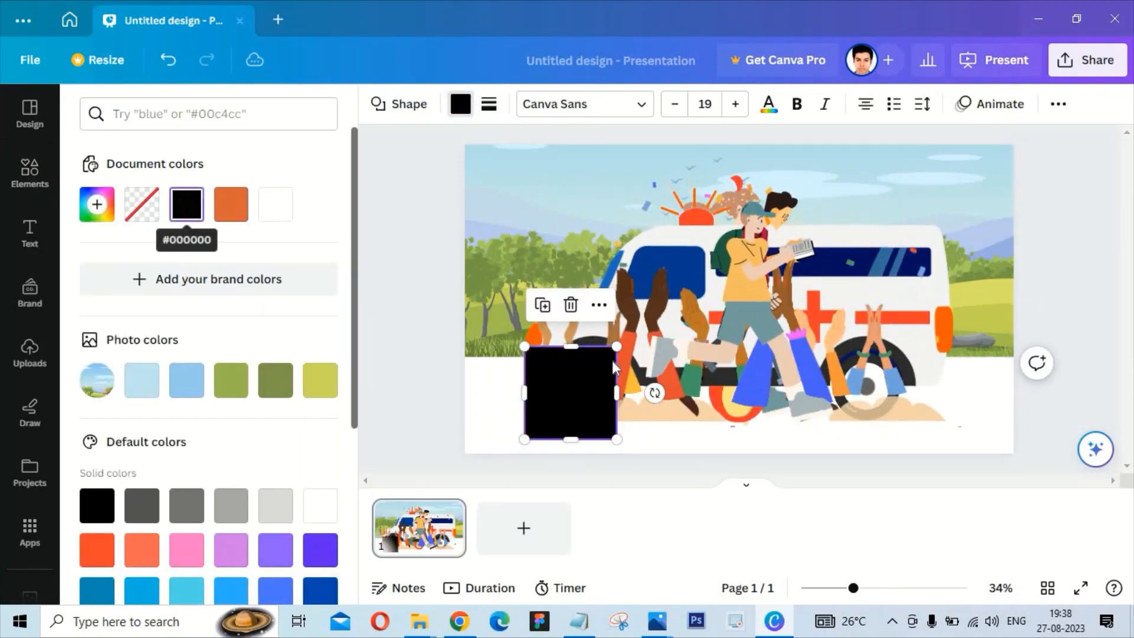
- Enlarge the black square to cover the whole page and send it to the back, behind the landscape
left_click_drag(616, 347, 1028, 141)
left_click_drag(522, 441, 451, 451)
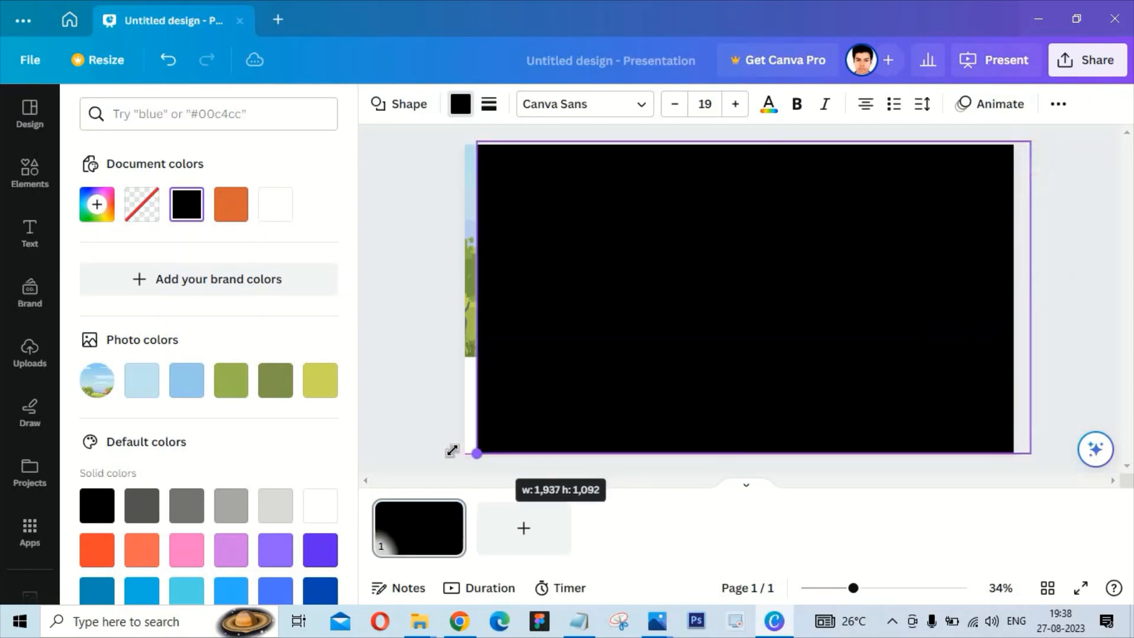
right_click(502, 433)
mouse_move(724, 349)
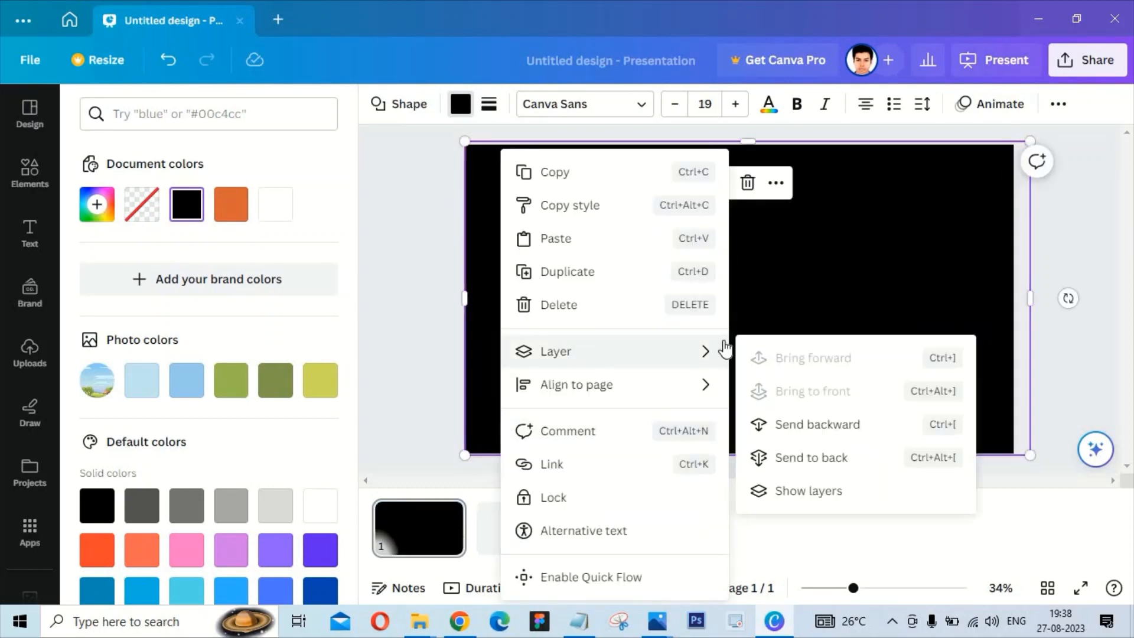
left_click(822, 458)
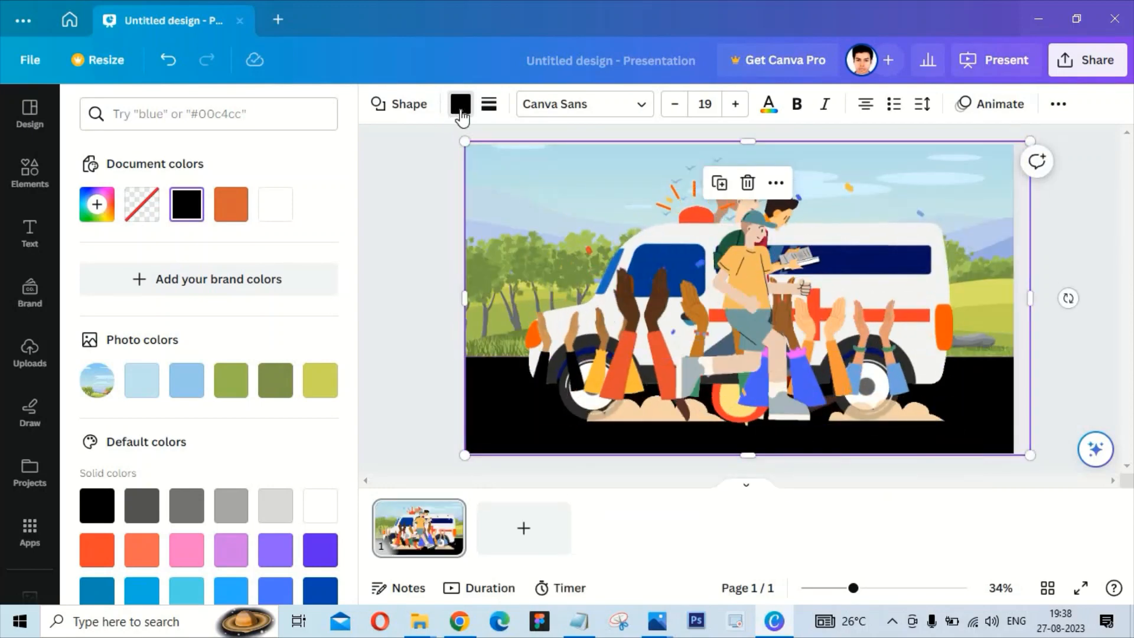
- Recolour the full-page background square from black to light grey (#EBEBEB)
left_click(277, 215)
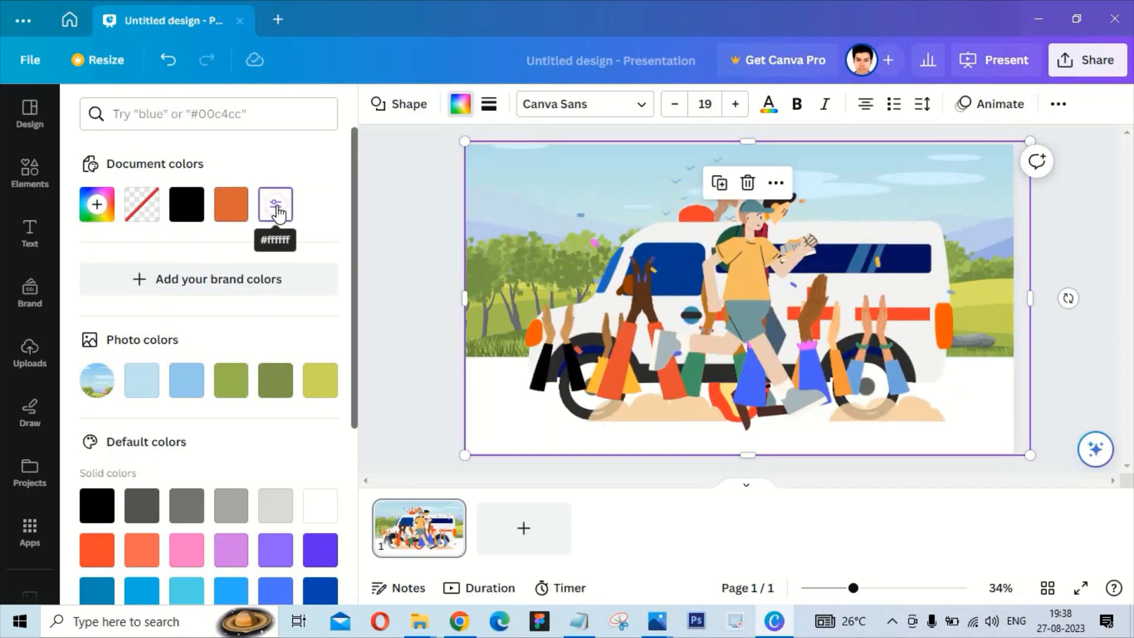
left_click(278, 217)
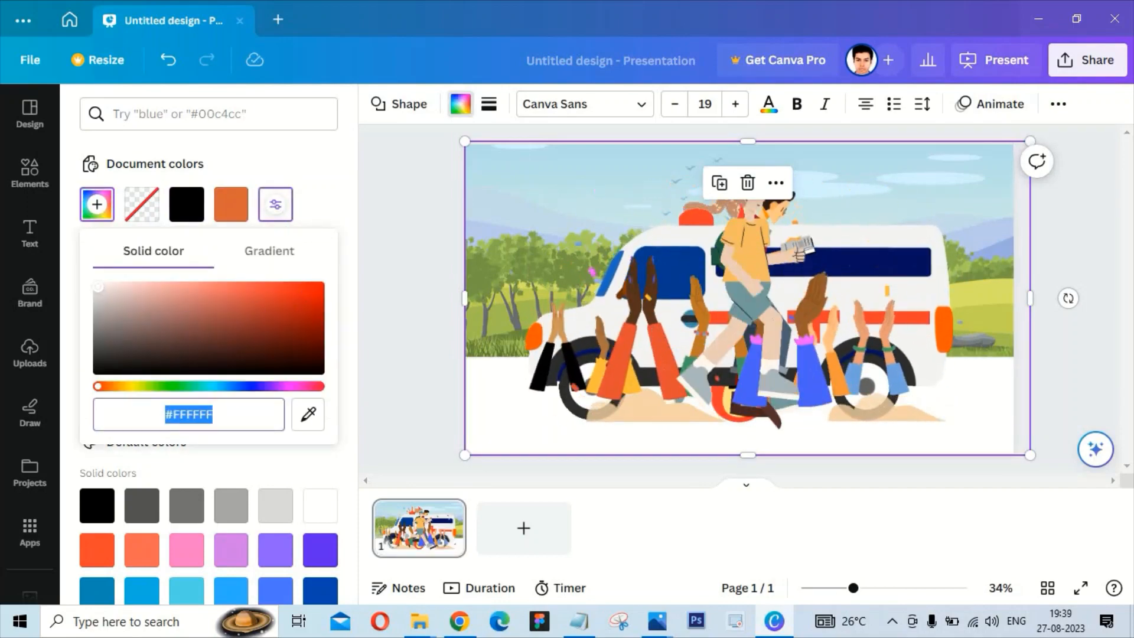
left_click(103, 323)
left_click_drag(85, 326, 77, 296)
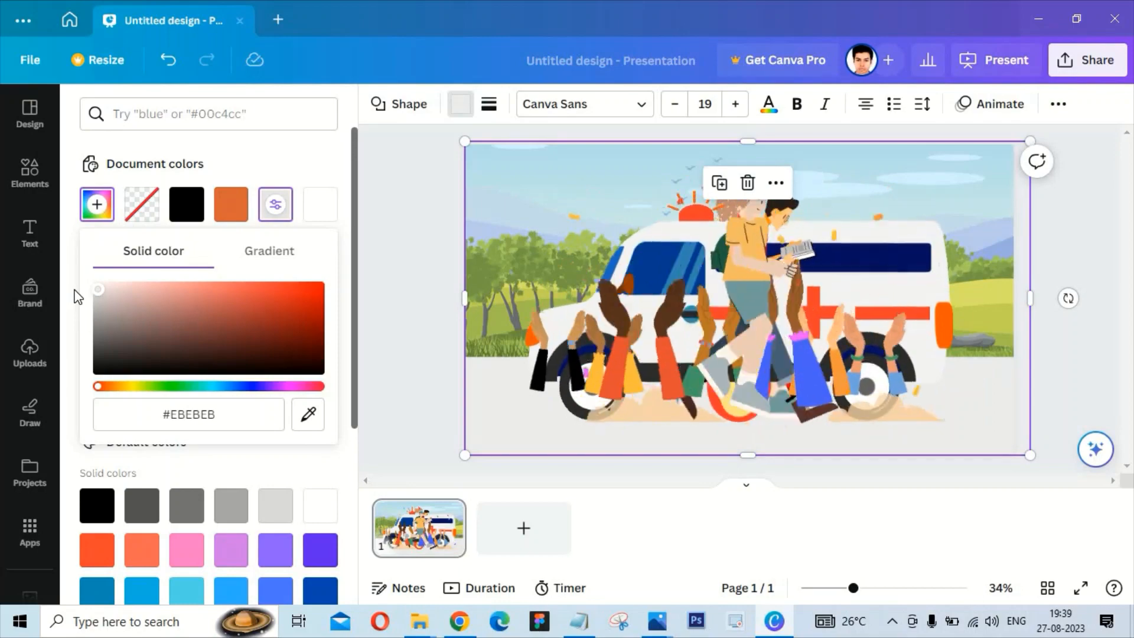
left_click(411, 241)
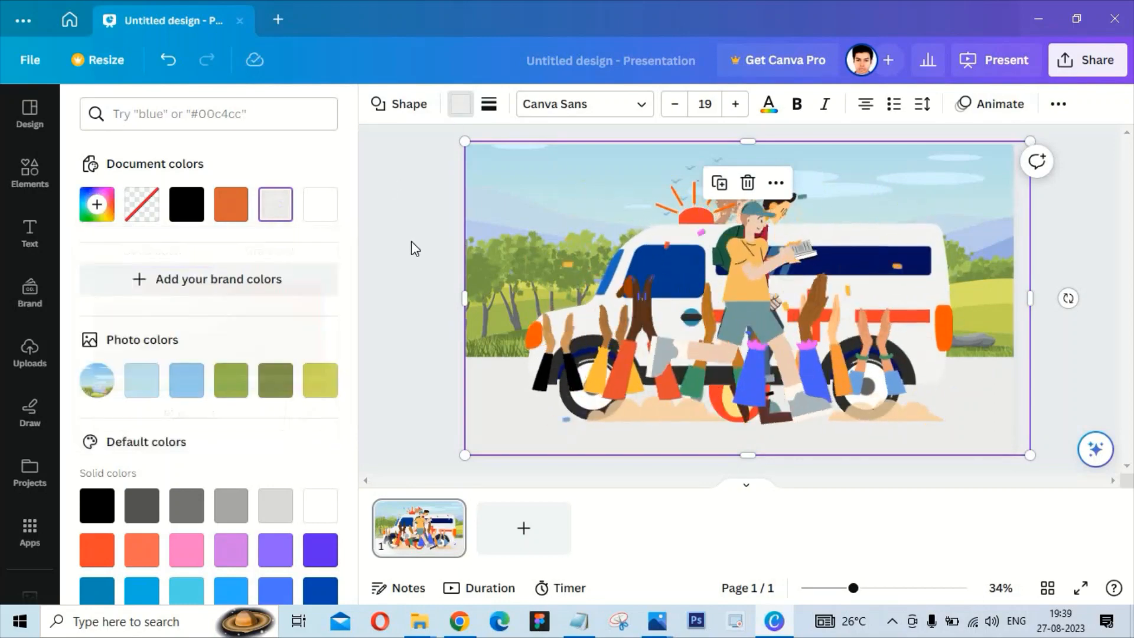
- Move the clapping hands graphic down so it overlaps the page's lower edge and bring it to the front
left_click(611, 372)
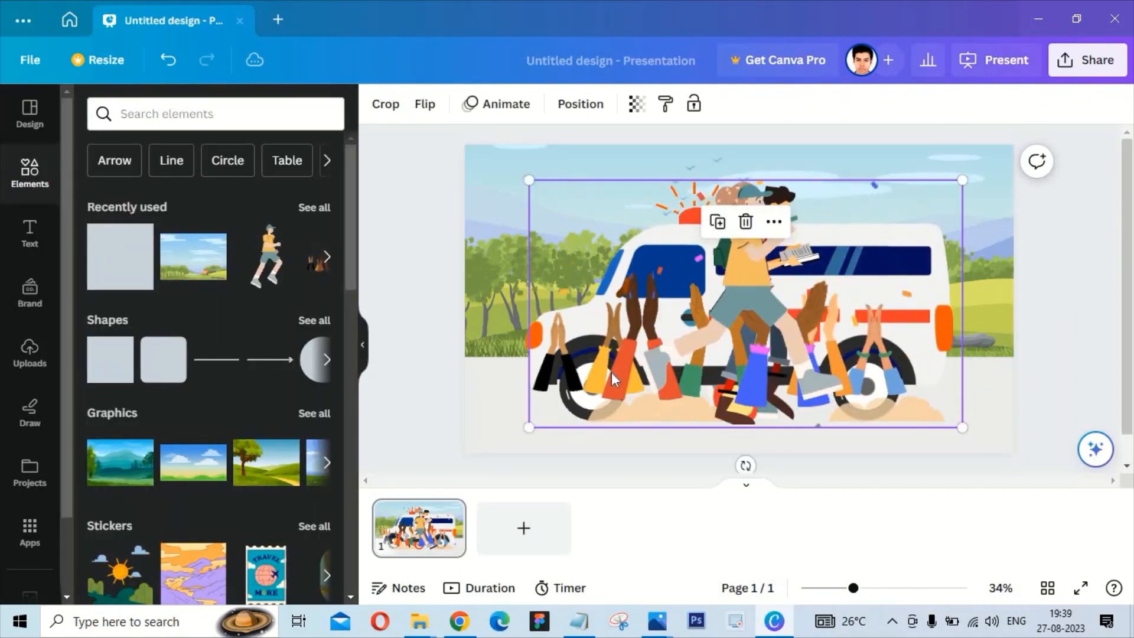
left_click_drag(611, 372, 599, 404)
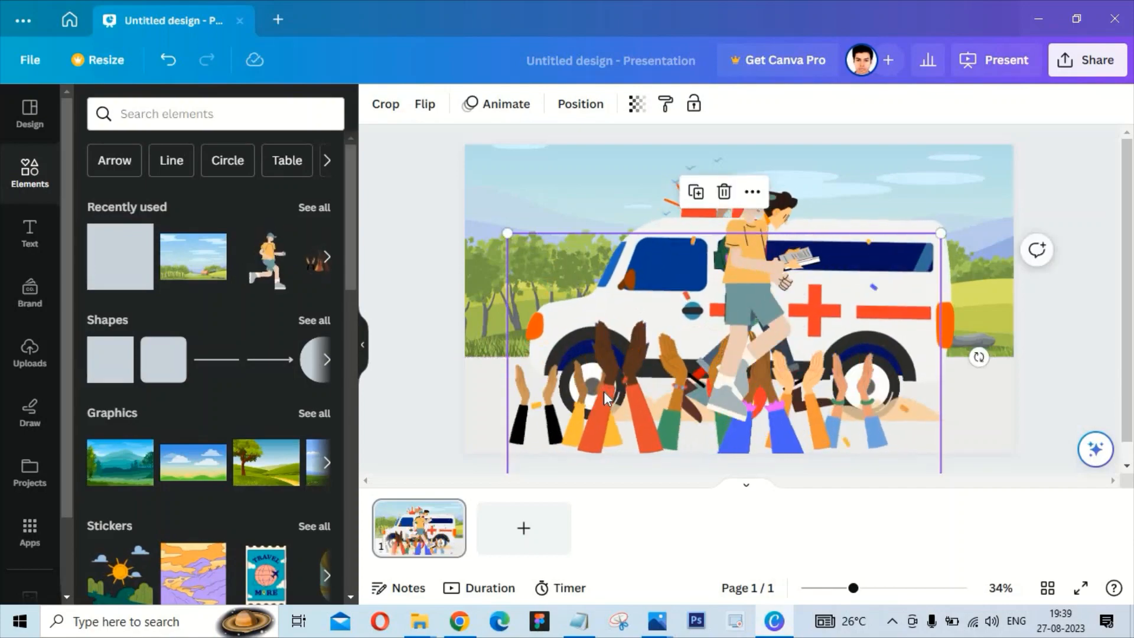
right_click(602, 404)
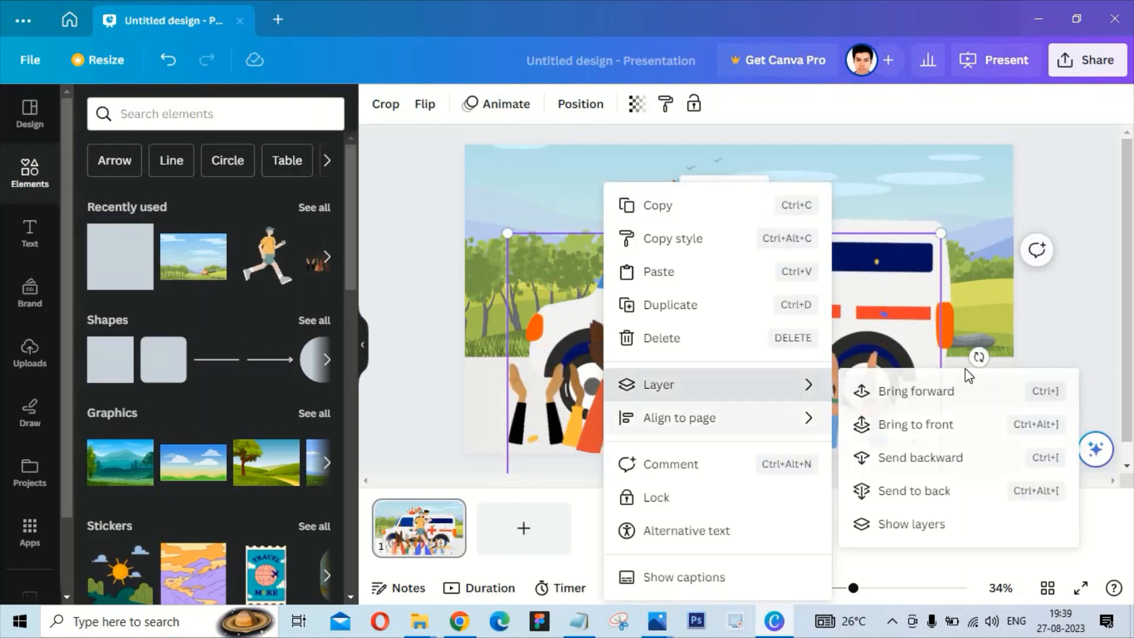
mouse_move(768, 395)
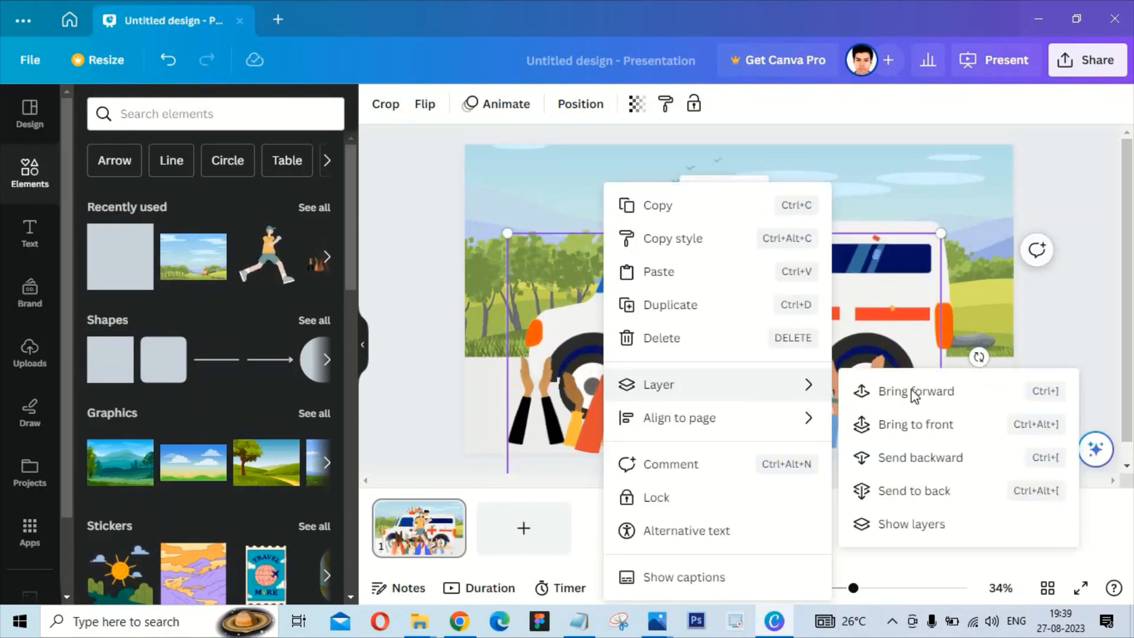
left_click(932, 431)
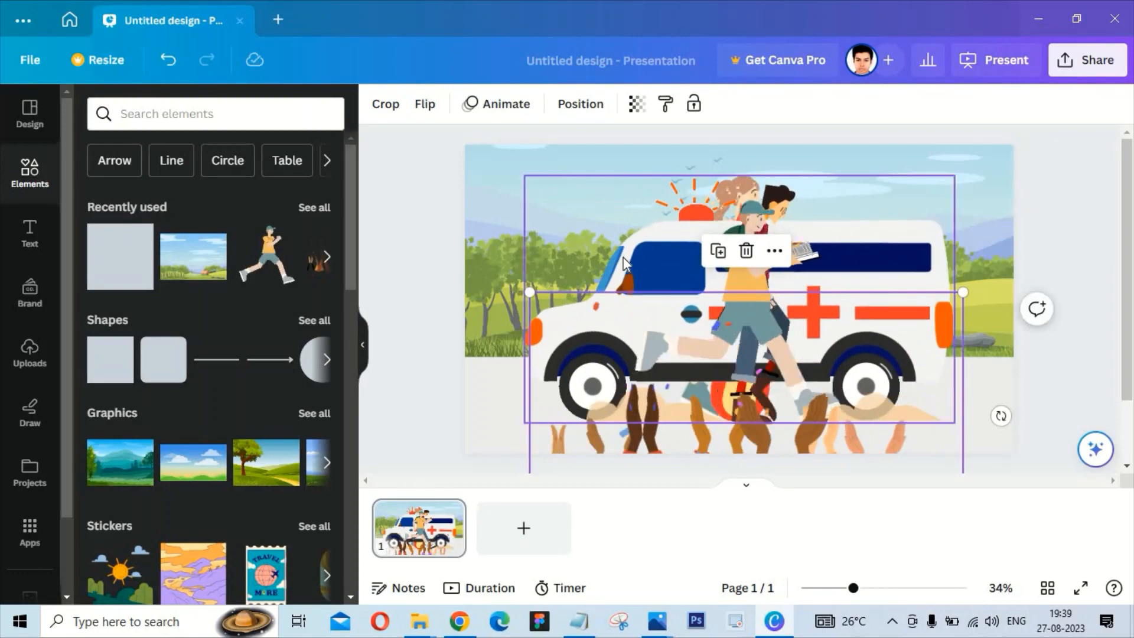
- Spread the stacked graphics apart: ambulance partly off the page's right edge, running boy on the left, reading student on the right
left_click_drag(622, 257, 967, 250)
left_click(742, 243)
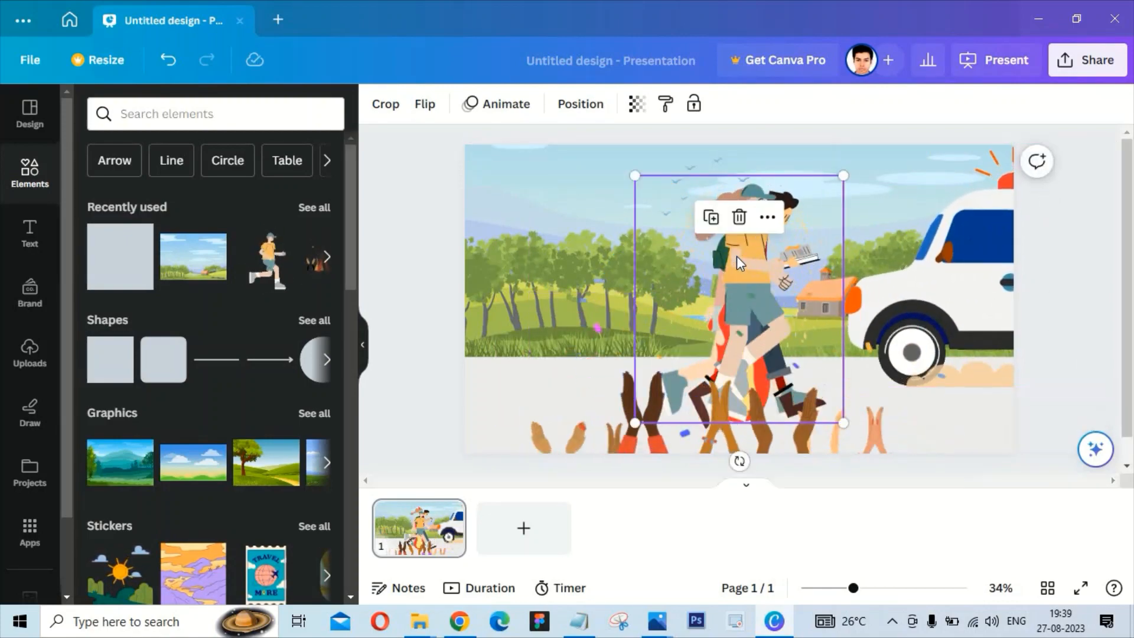
left_click_drag(736, 257, 546, 256)
left_click_drag(758, 244, 920, 239)
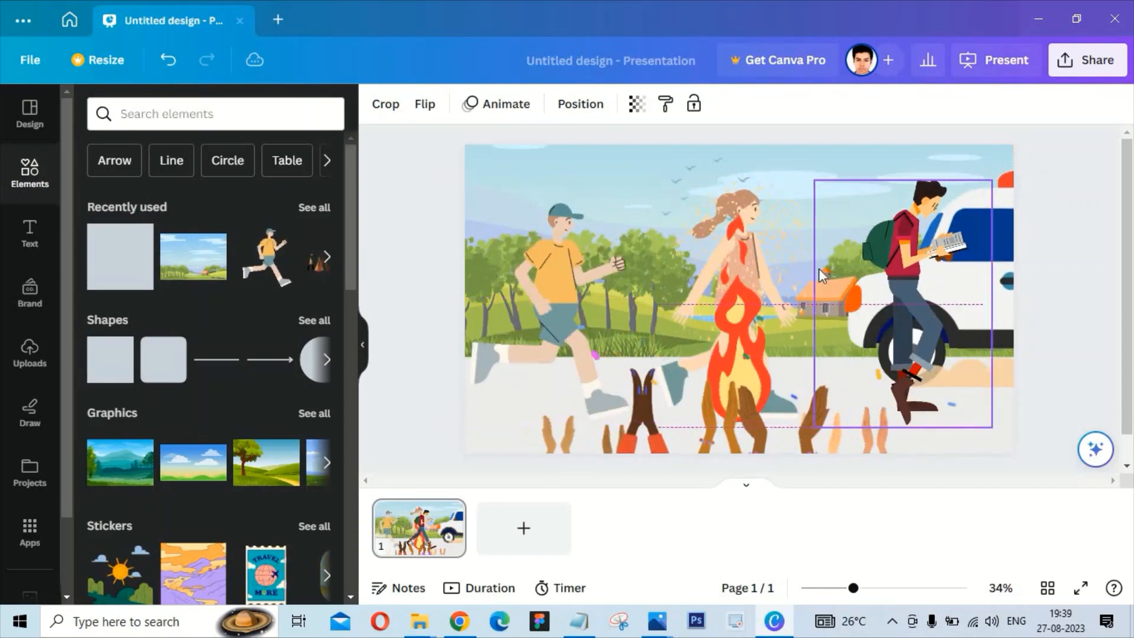
- Lower the clapping hands further past the page's lower edge and delete the fire graphic in front of the walking woman
left_click(738, 340)
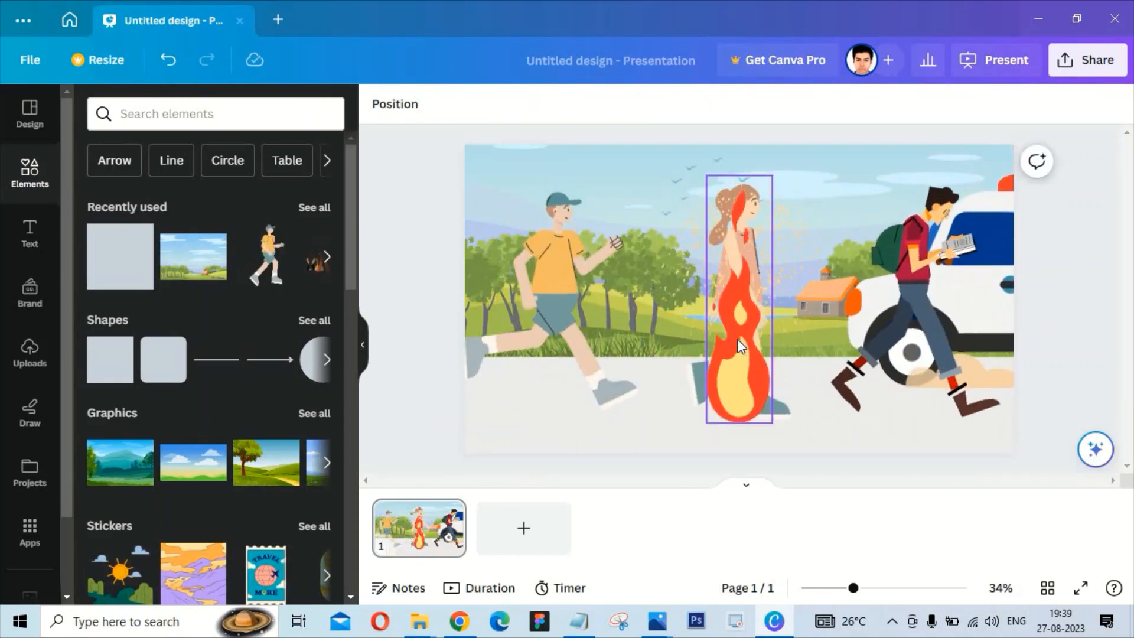
left_click_drag(805, 459, 796, 471)
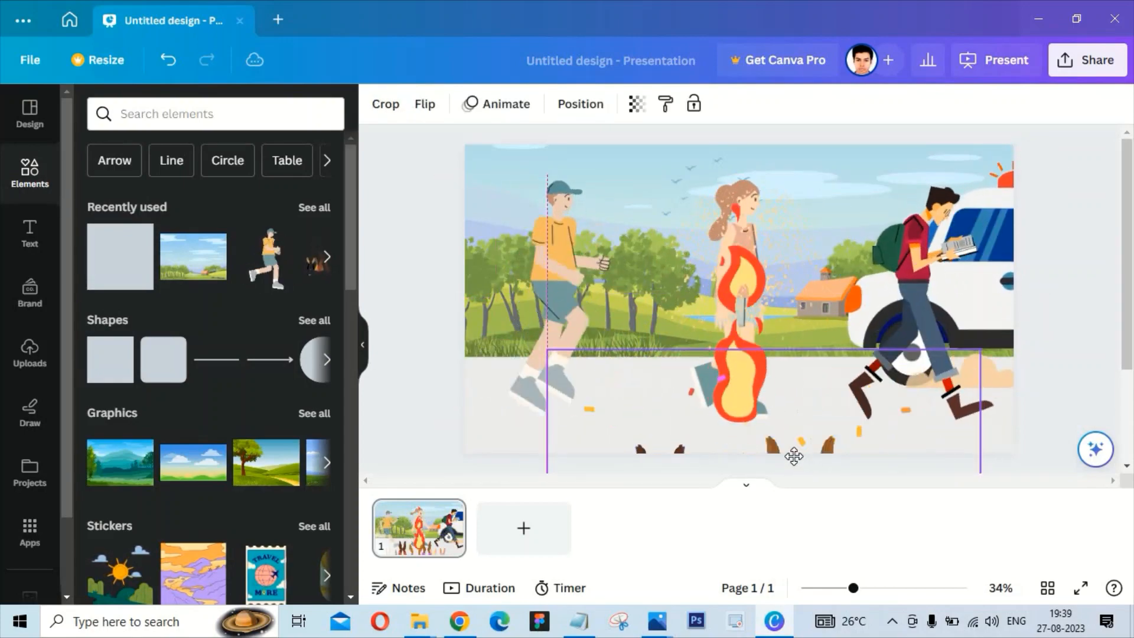
left_click(741, 336)
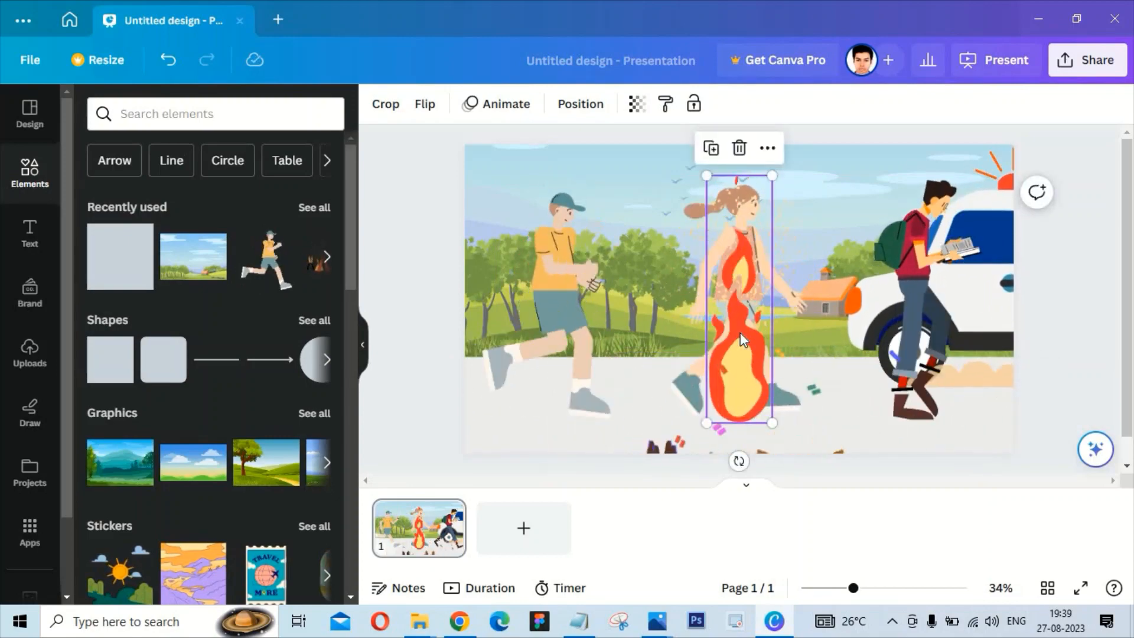
key("Delete")
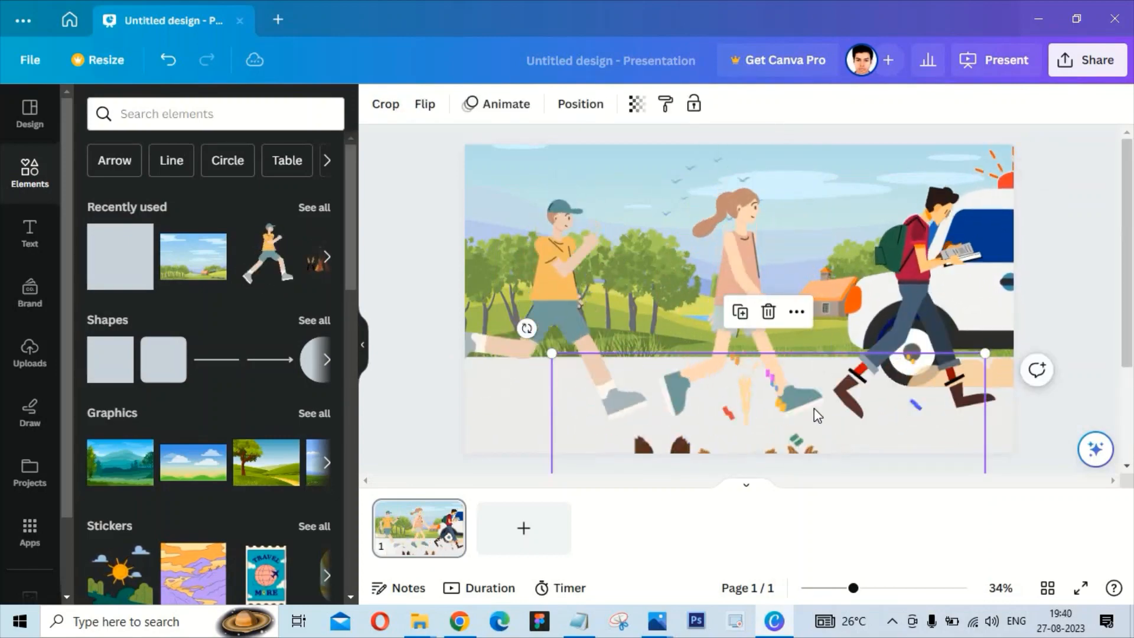
- Raise the clapping hands back into view along the page's lower edge and shift the ambulance slightly left behind the student
left_click_drag(816, 414, 803, 347)
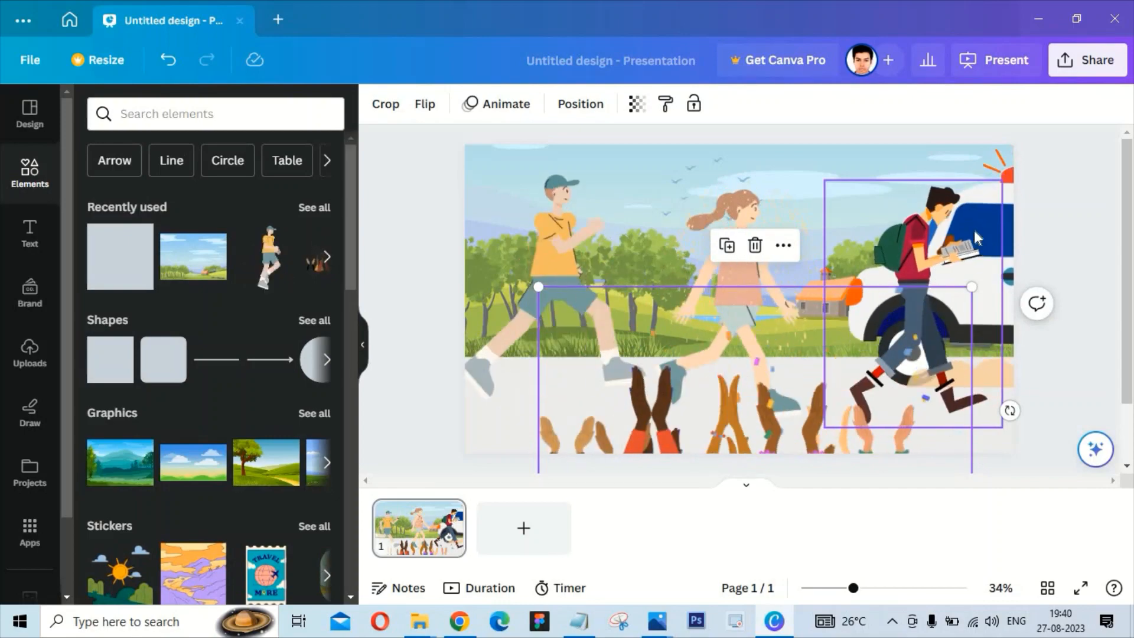
left_click(1053, 253)
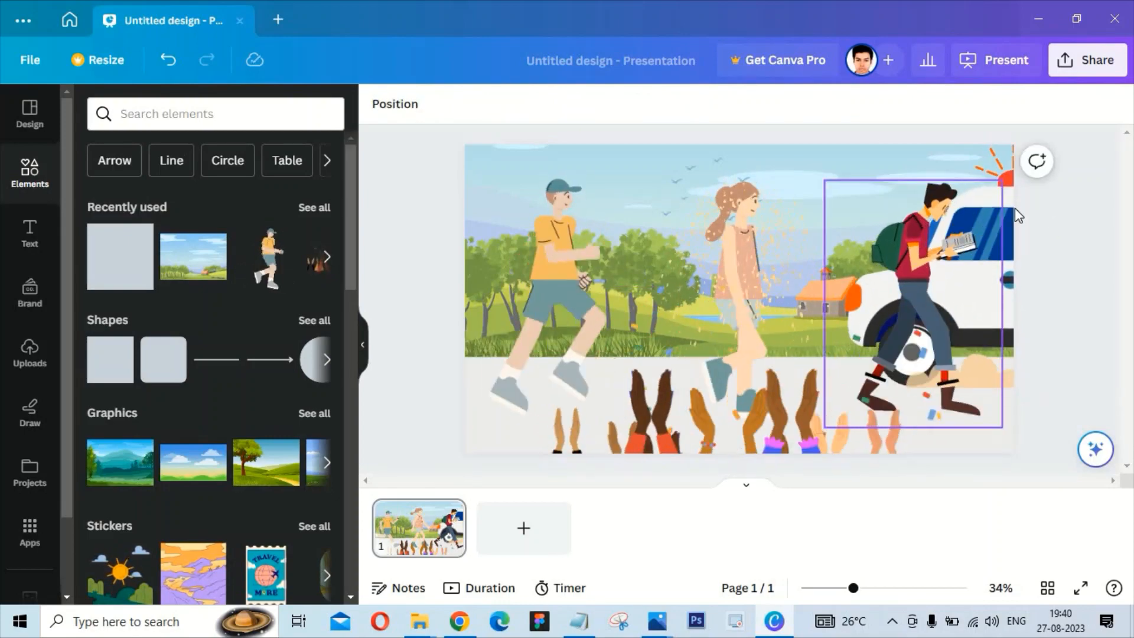
left_click_drag(872, 153, 805, 150)
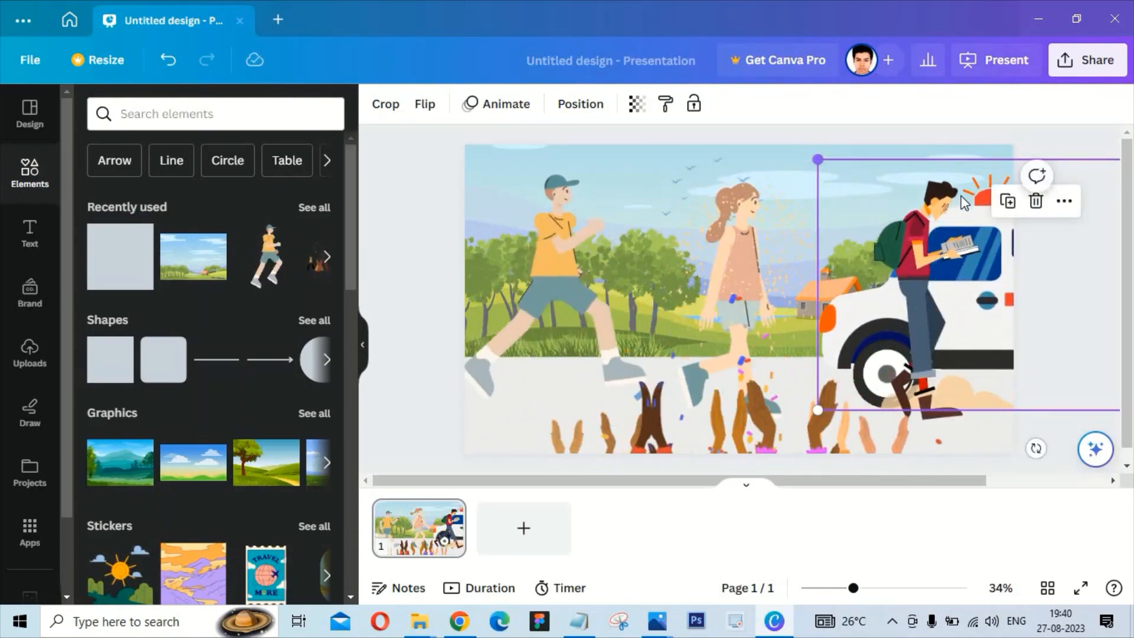
- Create a custom animation for the ambulance with a path running leftward across the page and off its left edge
left_click(497, 106)
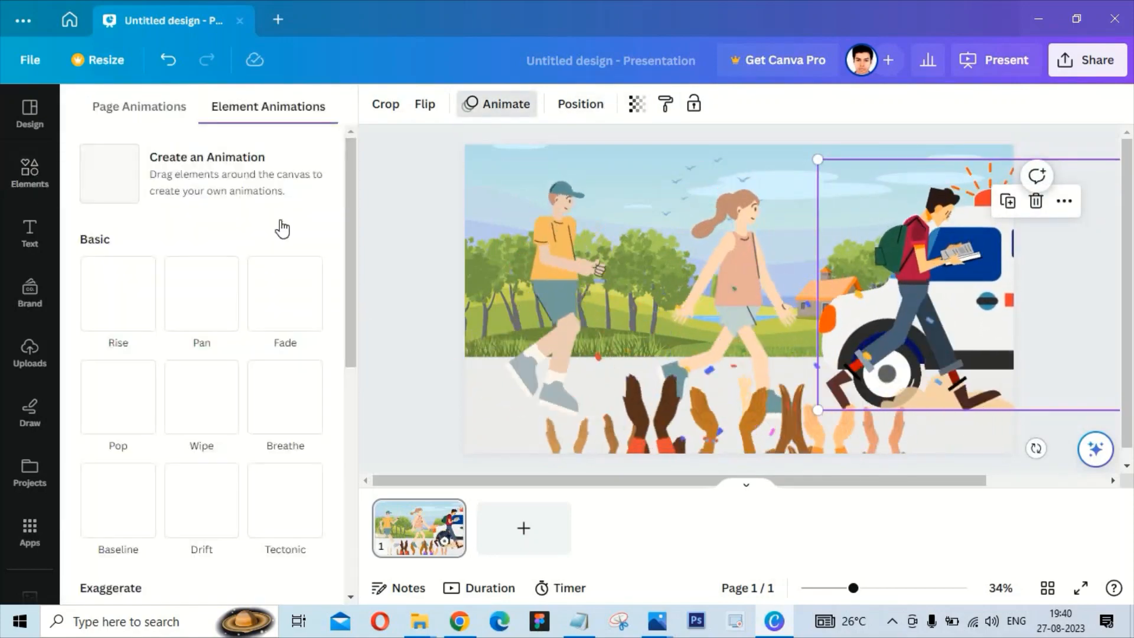
left_click(288, 184)
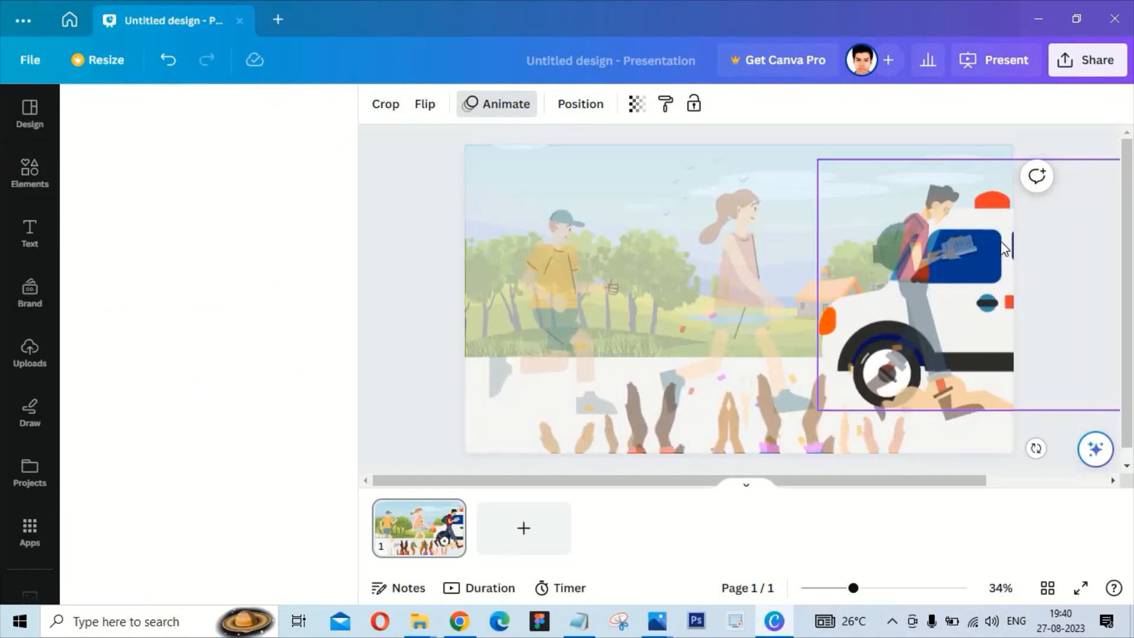
mouse_move(1004, 248)
left_mouse_down()
mouse_move(848, 223)
mouse_move(566, 218)
left_mouse_up()
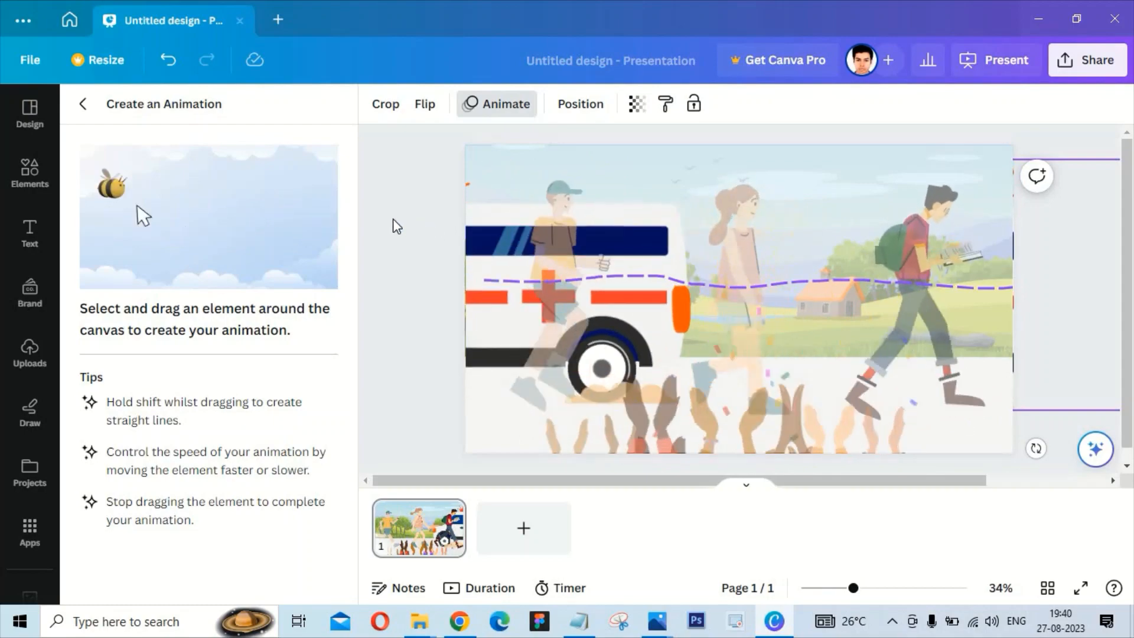
left_click_drag(396, 226, 302, 221)
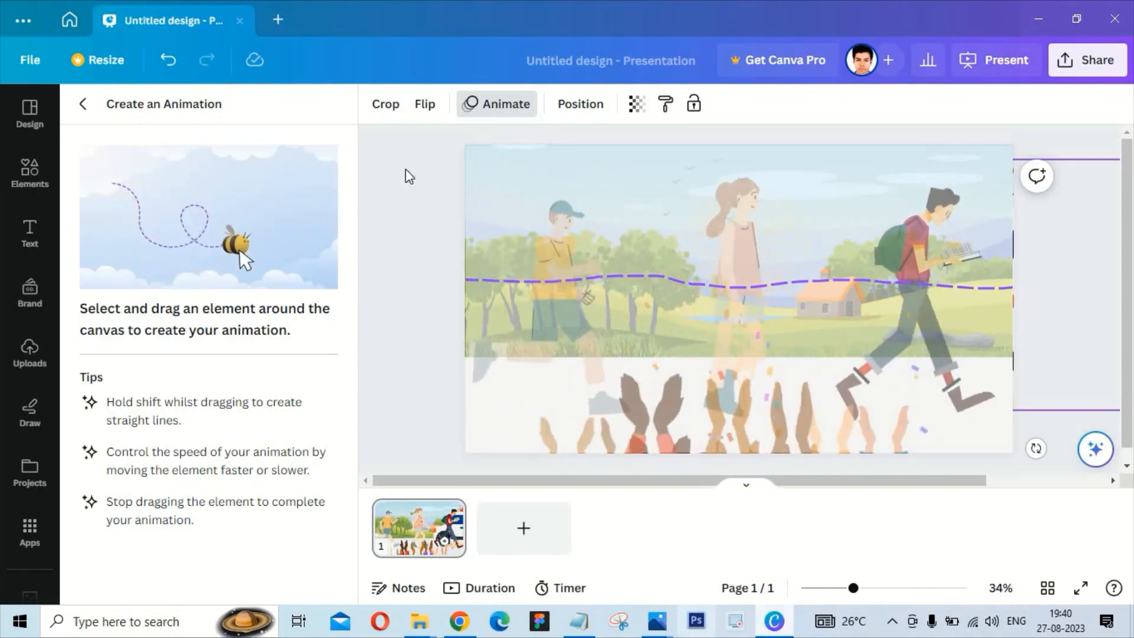
left_click_drag(409, 176, 317, 296)
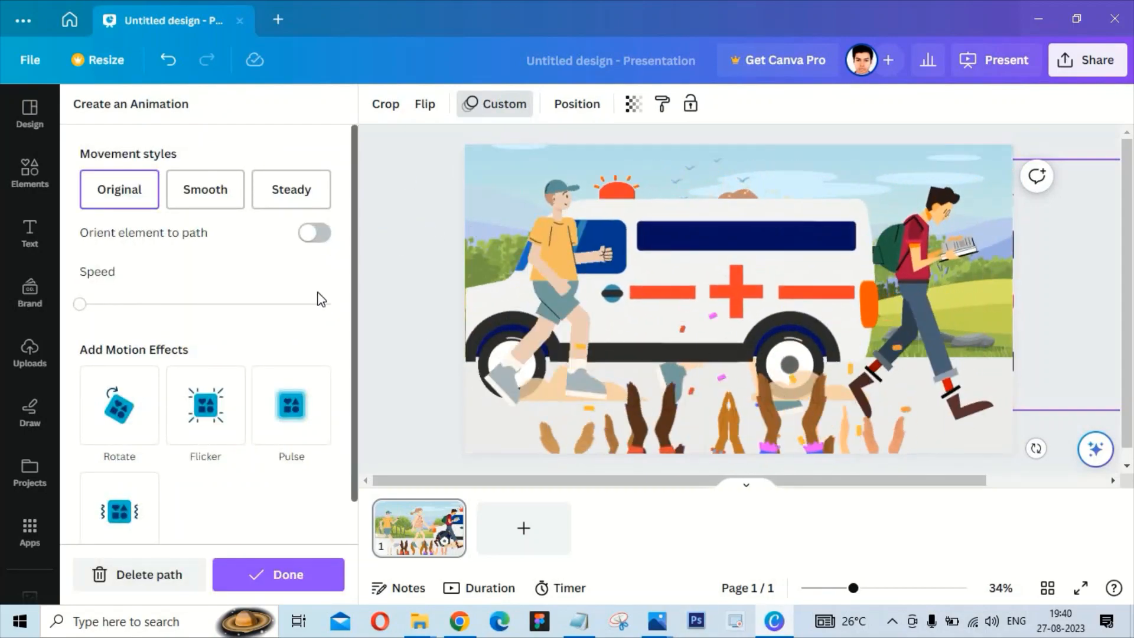
- Try the Smooth movement style on the ambulance's path, return it to Original and finish the animation
left_click(201, 198)
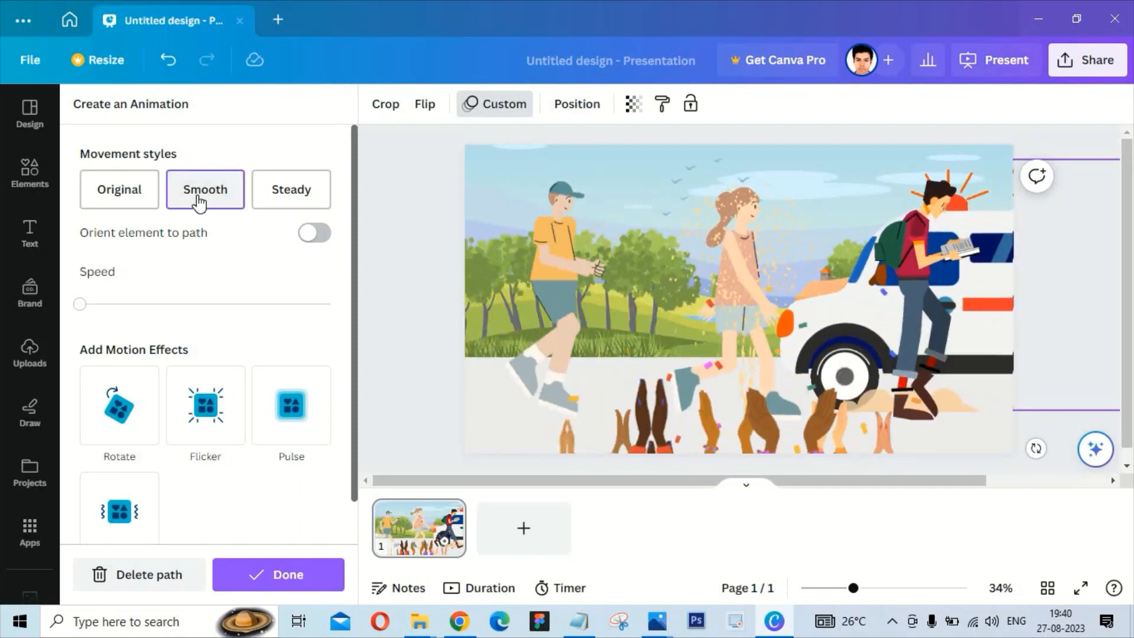
left_click(127, 194)
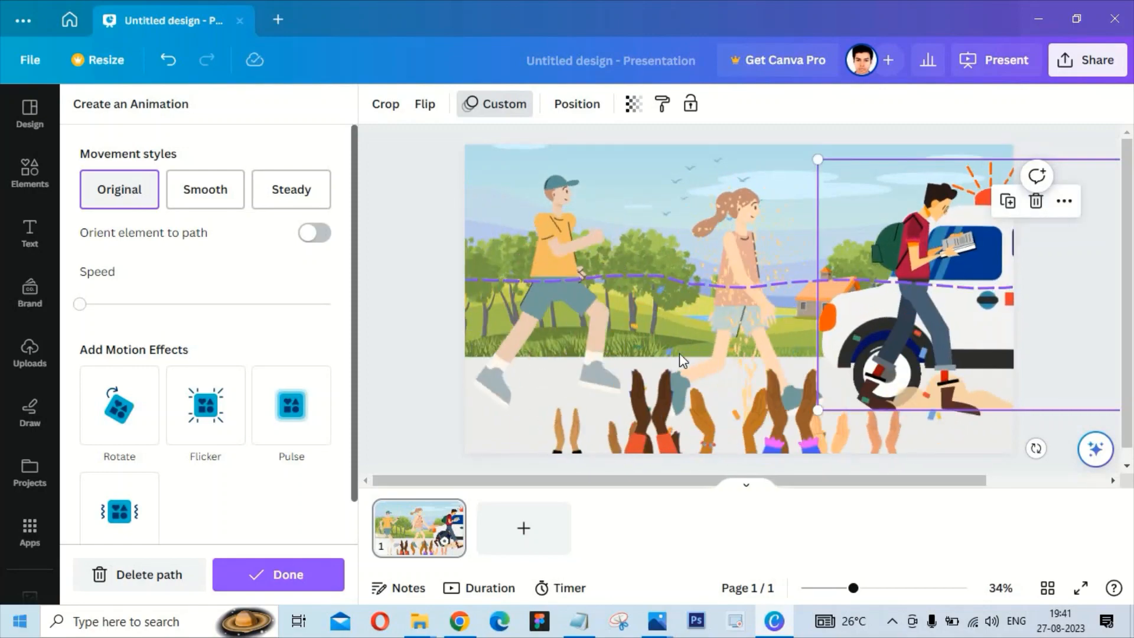
left_click(278, 574)
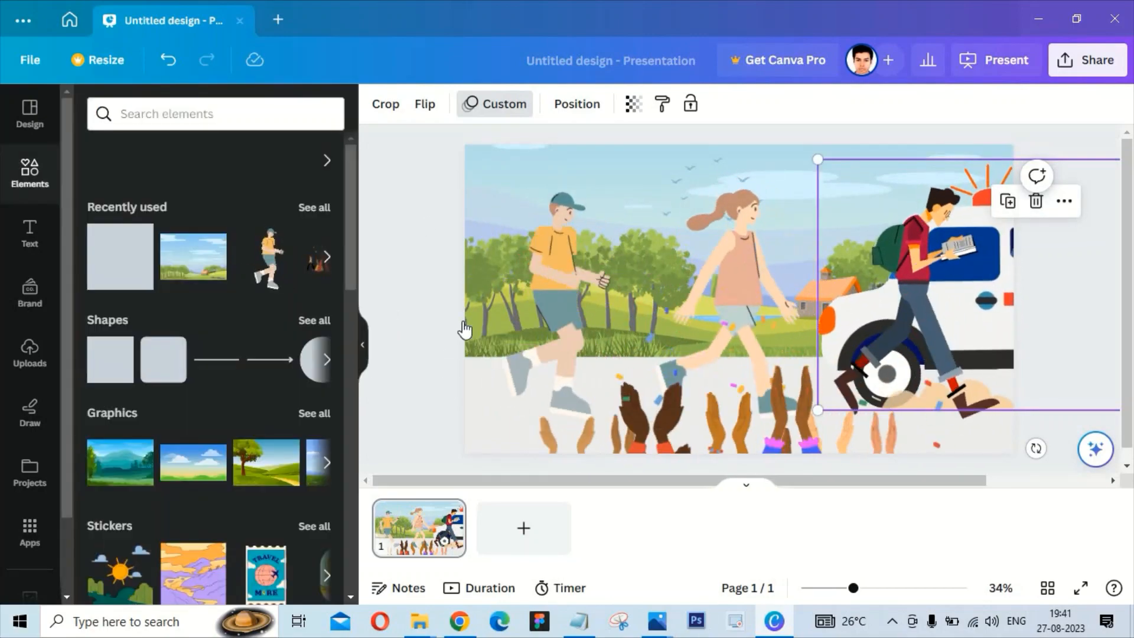
- Shrink the reading student in front of the ambulance to about 564 × 783
left_click(923, 259)
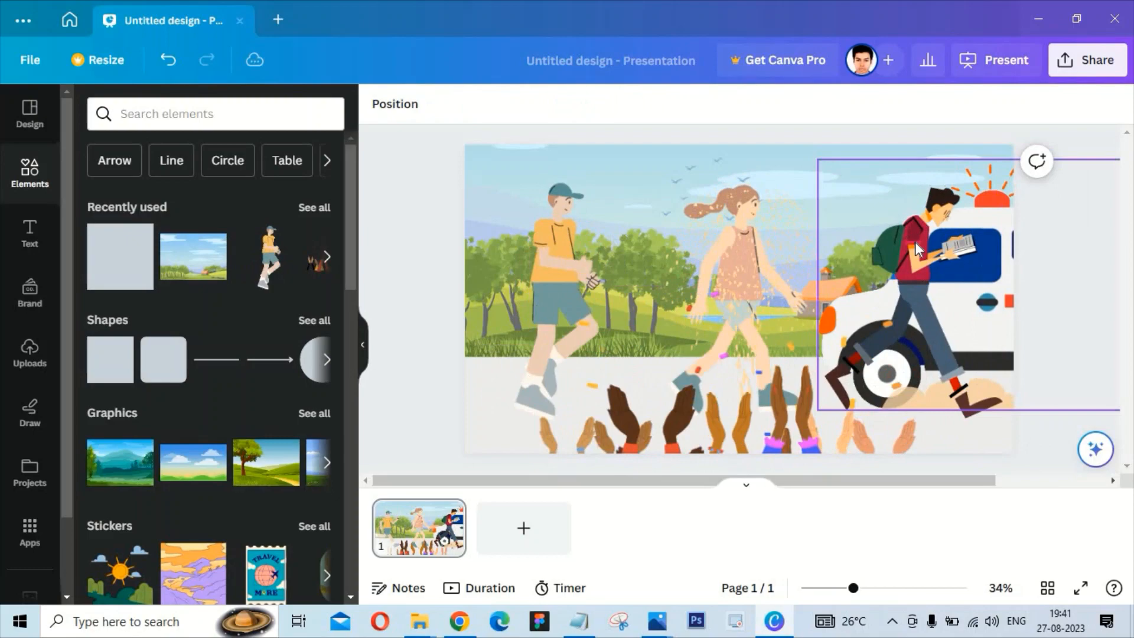
left_click(854, 189)
left_click_drag(826, 181, 852, 202)
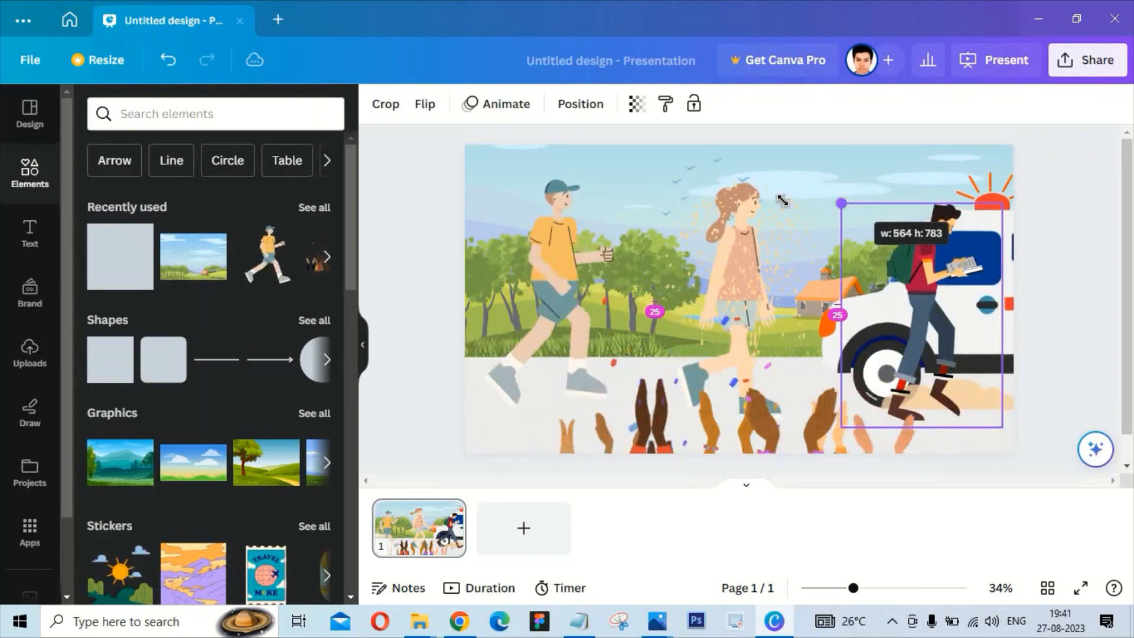
- Shrink the walking woman and the running boy in the cap, keeping their feet just above the clapping hands
left_click(745, 195)
left_click_drag(659, 180, 696, 233)
left_click_drag(827, 338, 717, 438)
left_click(737, 244)
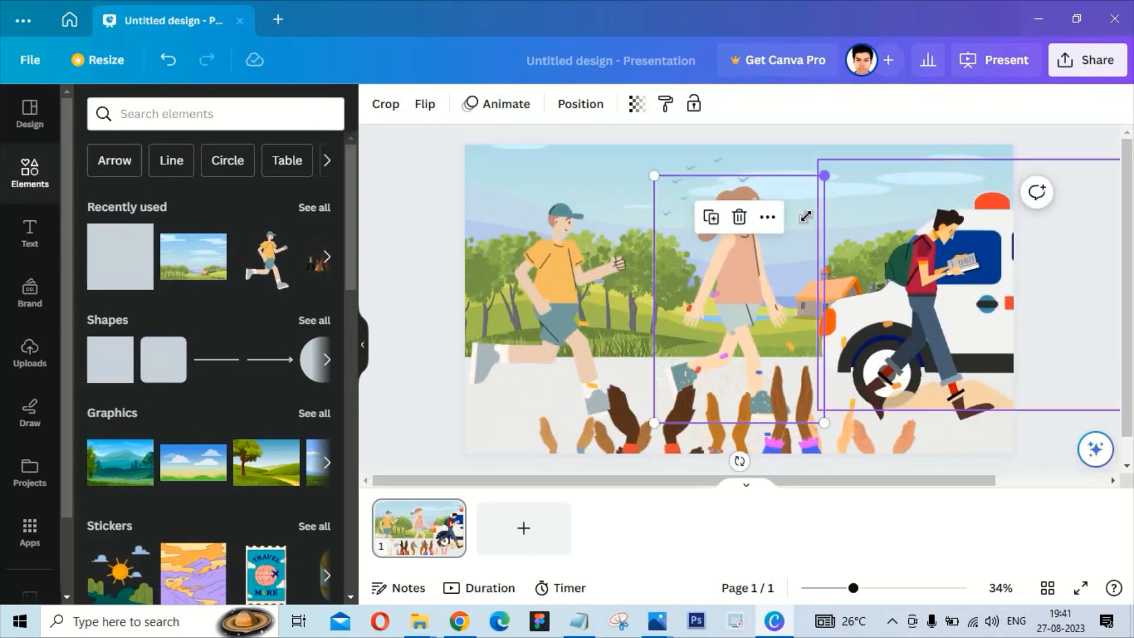
left_click_drag(824, 175, 809, 196)
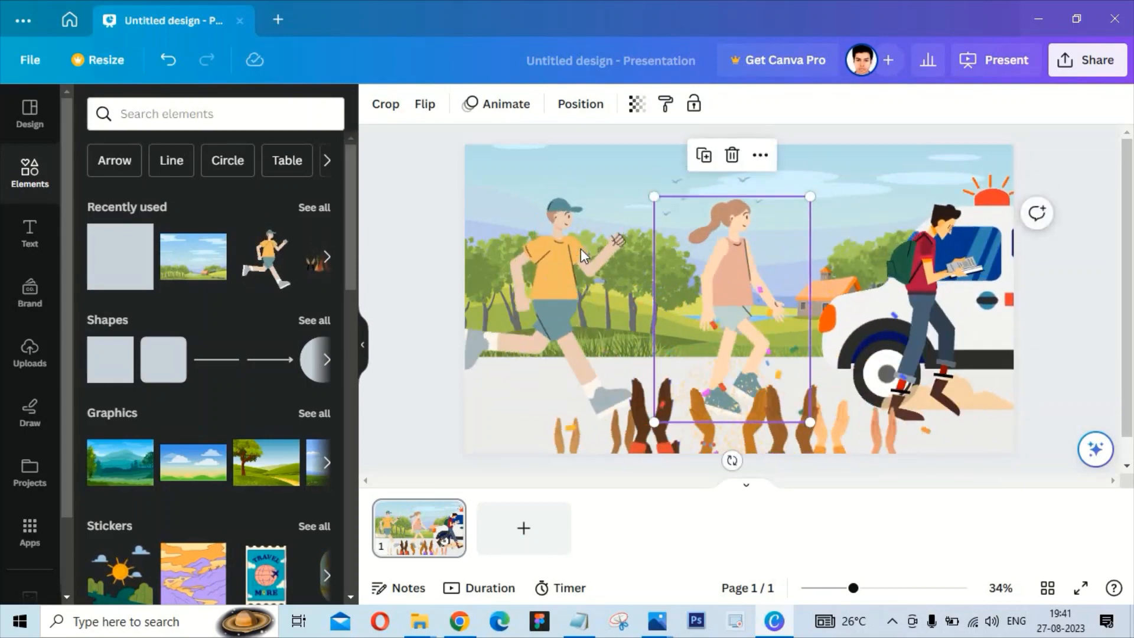
left_click(580, 249)
left_click_drag(650, 174, 642, 213)
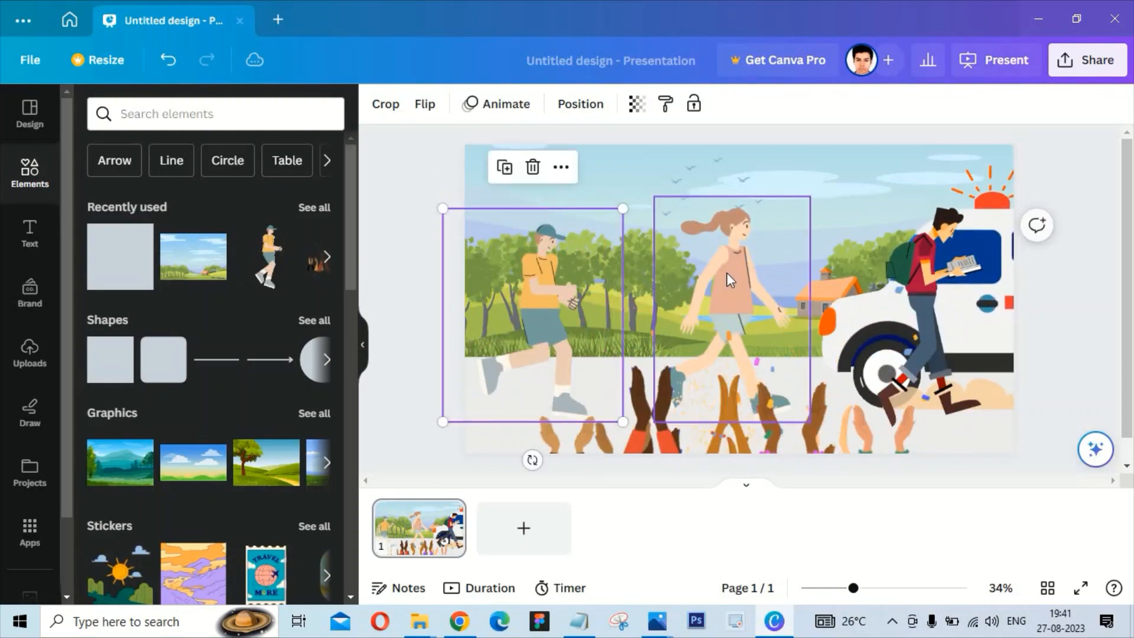
- Move the running boy in the cap partly off the page's left edge and create a custom animation path running rightward across the page
left_click(729, 276)
left_click_drag(540, 304, 416, 272)
left_click(542, 257)
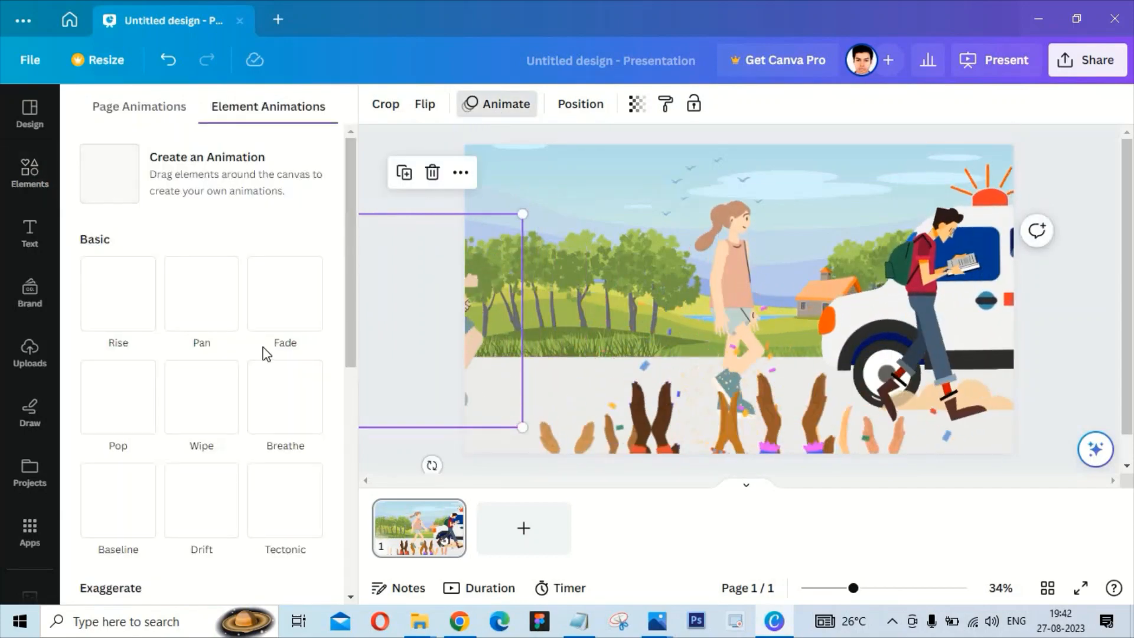
mouse_move(434, 317)
left_mouse_down()
mouse_move(473, 334)
mouse_move(697, 353)
left_mouse_up()
left_click_drag(813, 341, 878, 341)
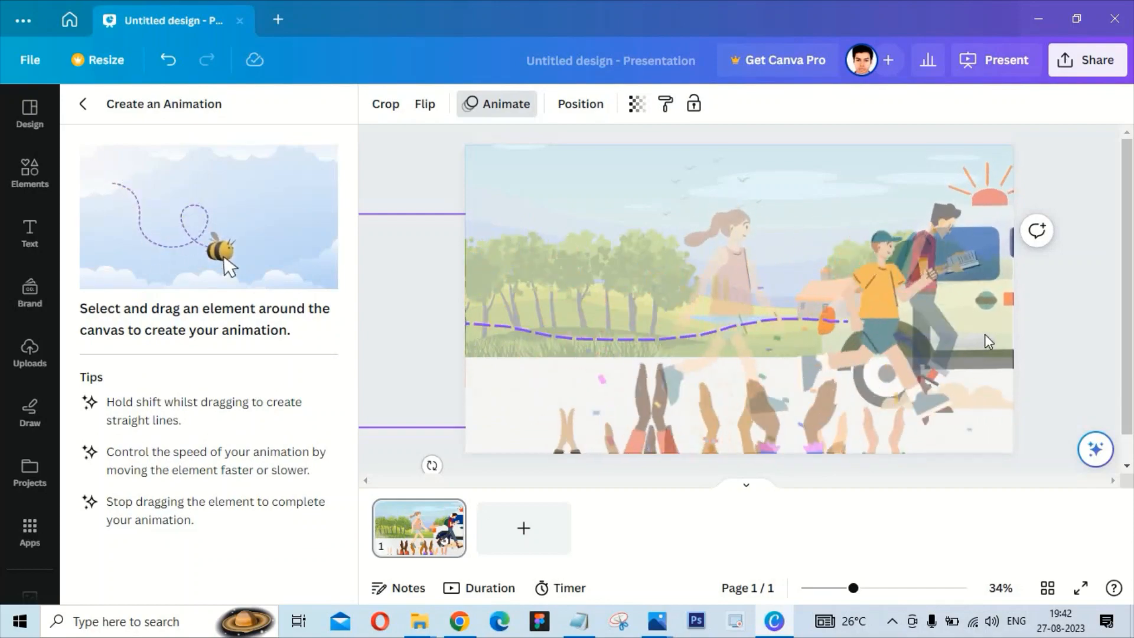
left_click_drag(984, 334, 1131, 321)
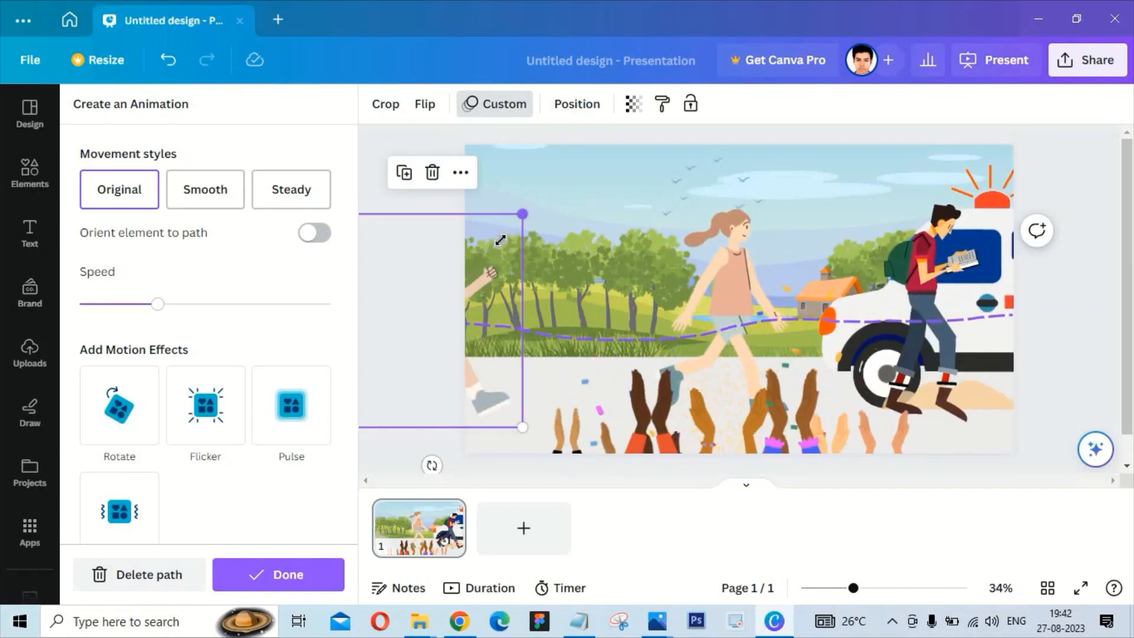
- Shrink the running boy slightly and reposition him at the page's left edge, using the Original movement style for his path
left_click_drag(522, 214, 499, 242)
left_click_drag(481, 336, 505, 311)
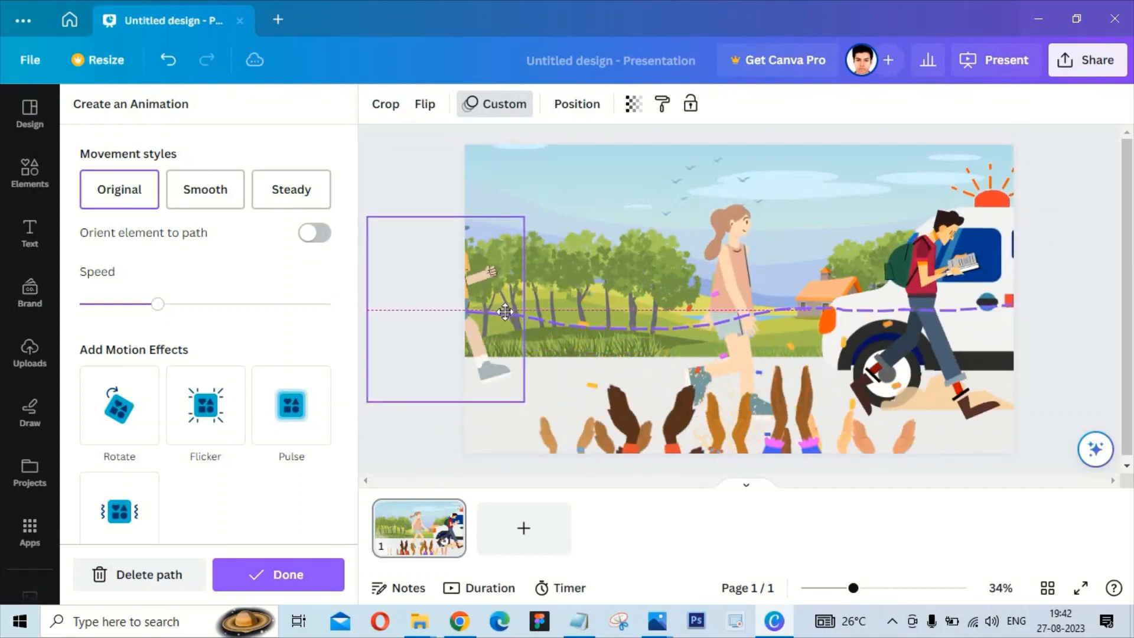
left_click(136, 198)
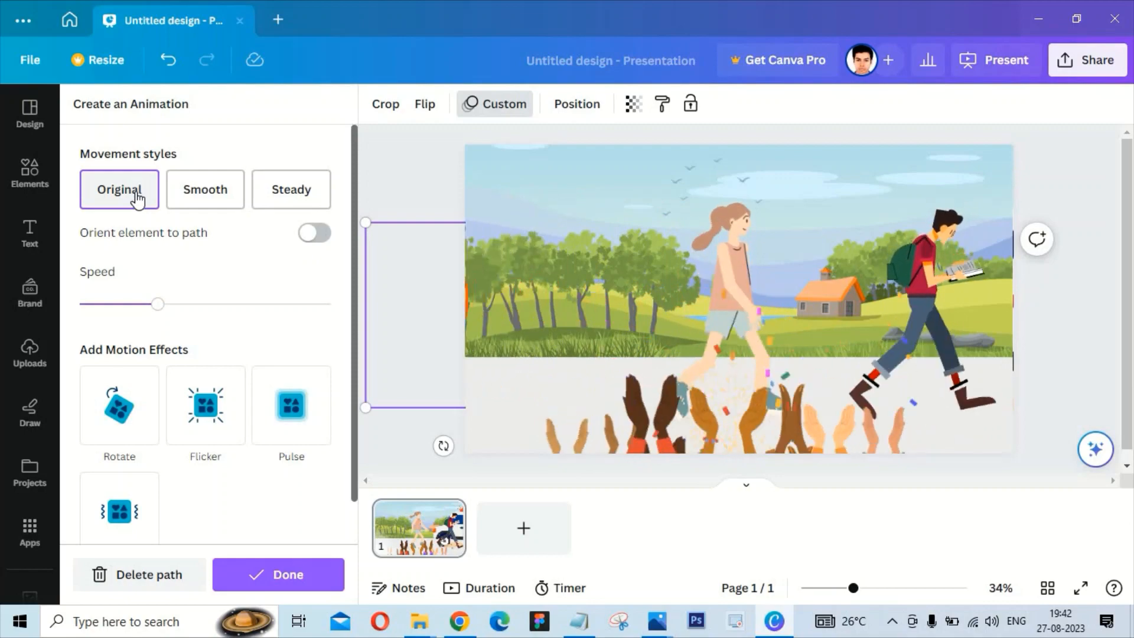
- Bring the ambulance forward one layer, in front of the reading student
left_click(1000, 222)
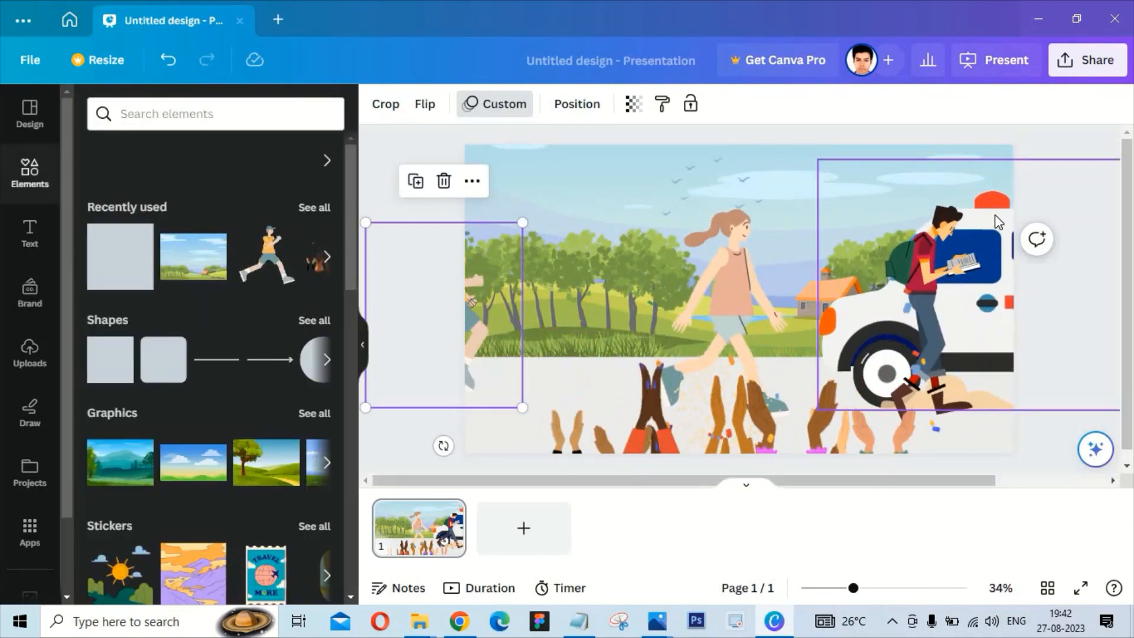
left_click(997, 202)
right_click(1012, 203)
left_click(992, 175)
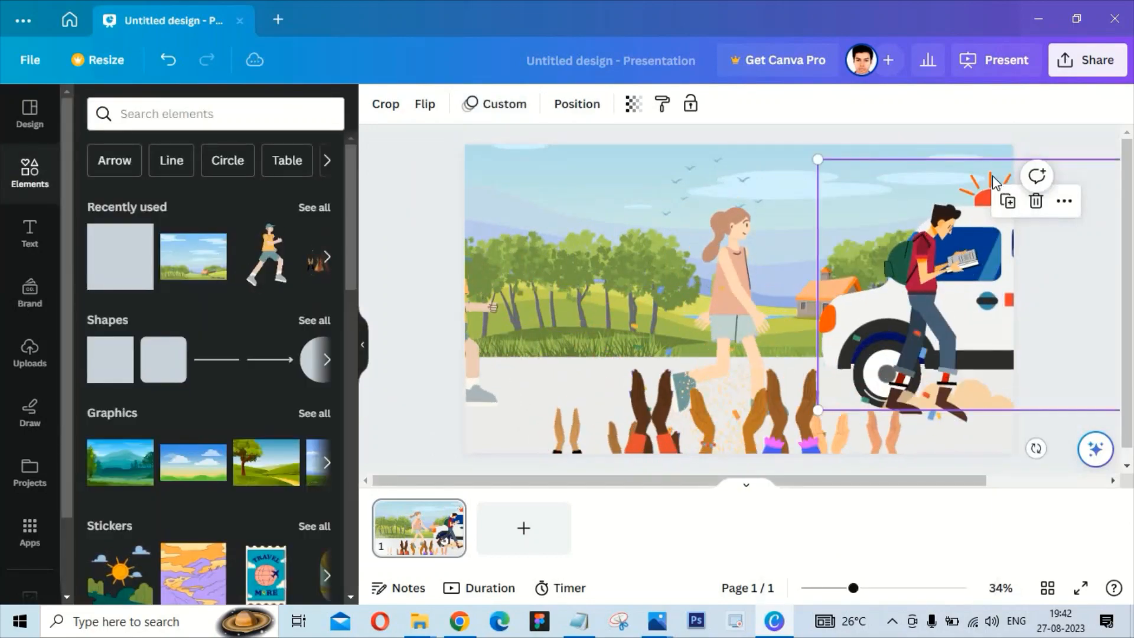
right_click(990, 179)
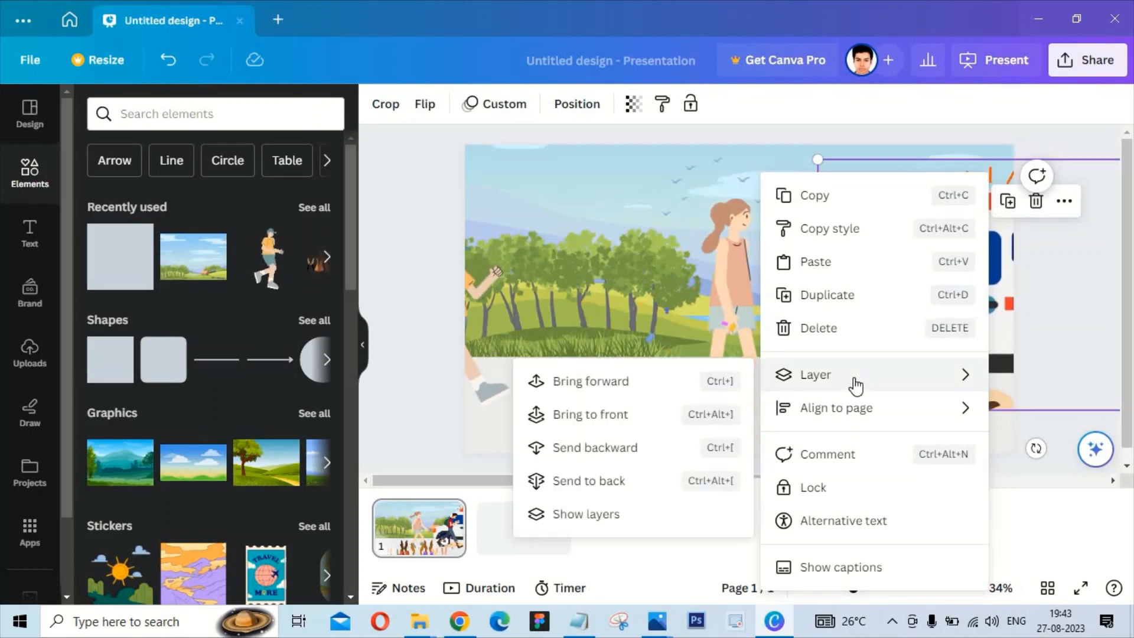
left_click(621, 384)
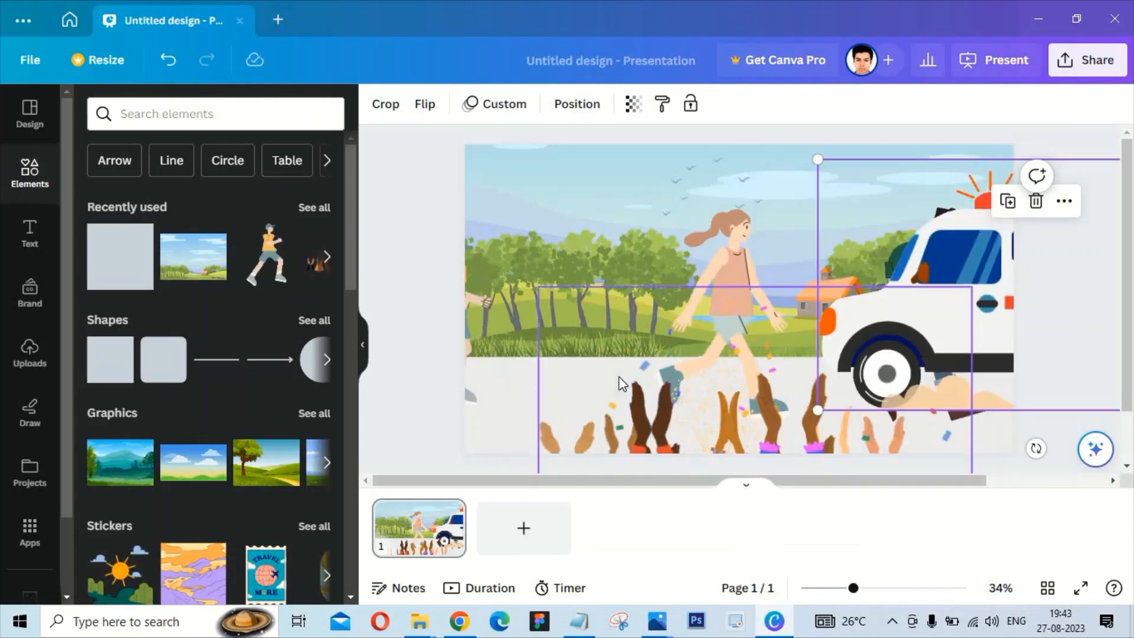
- Bring the ambulance to the front of all layers and lock it
left_click(468, 322)
left_click(472, 180)
left_click(969, 260)
right_click(970, 260)
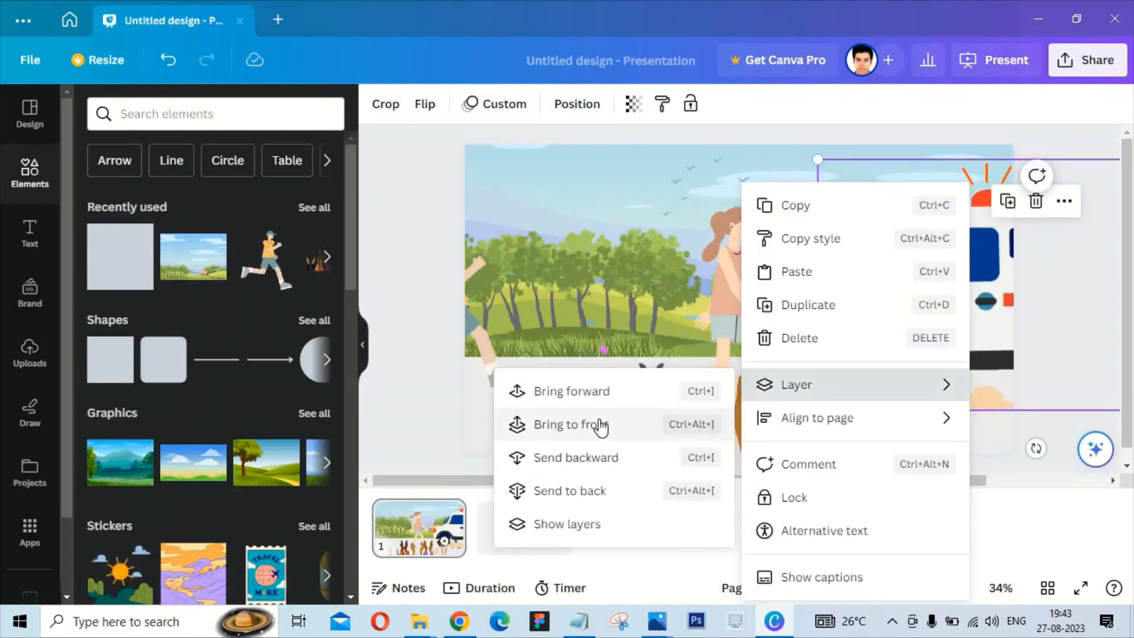
left_click(601, 425)
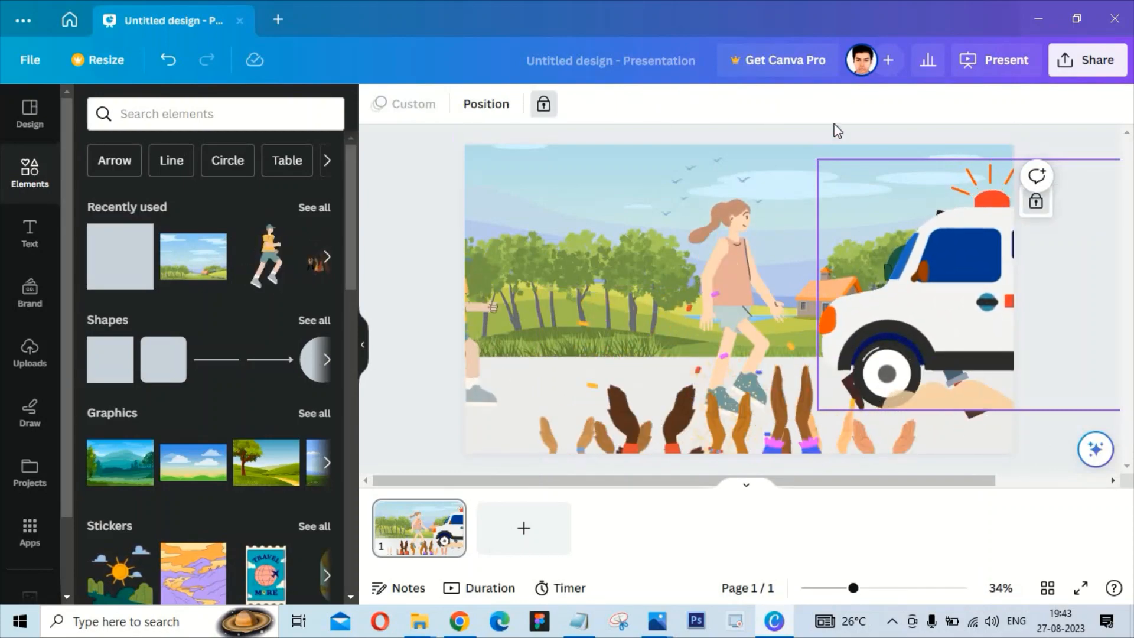
- Move the reading student out from behind the locked ambulance to just behind the walking woman
left_click(870, 233)
left_click(550, 104)
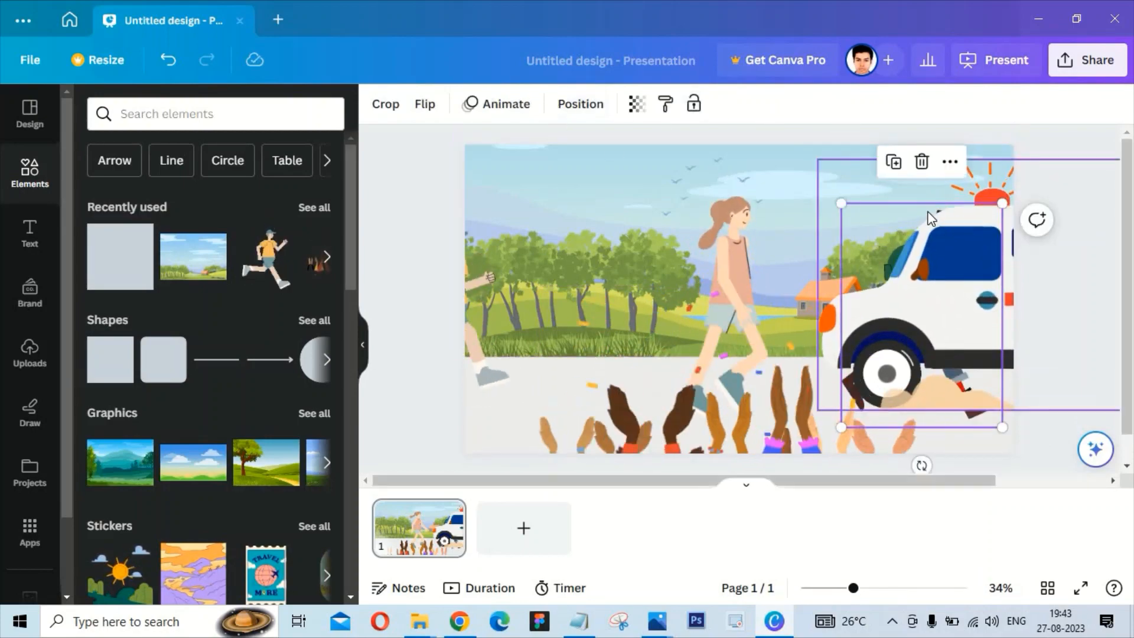
left_click_drag(925, 217, 655, 214)
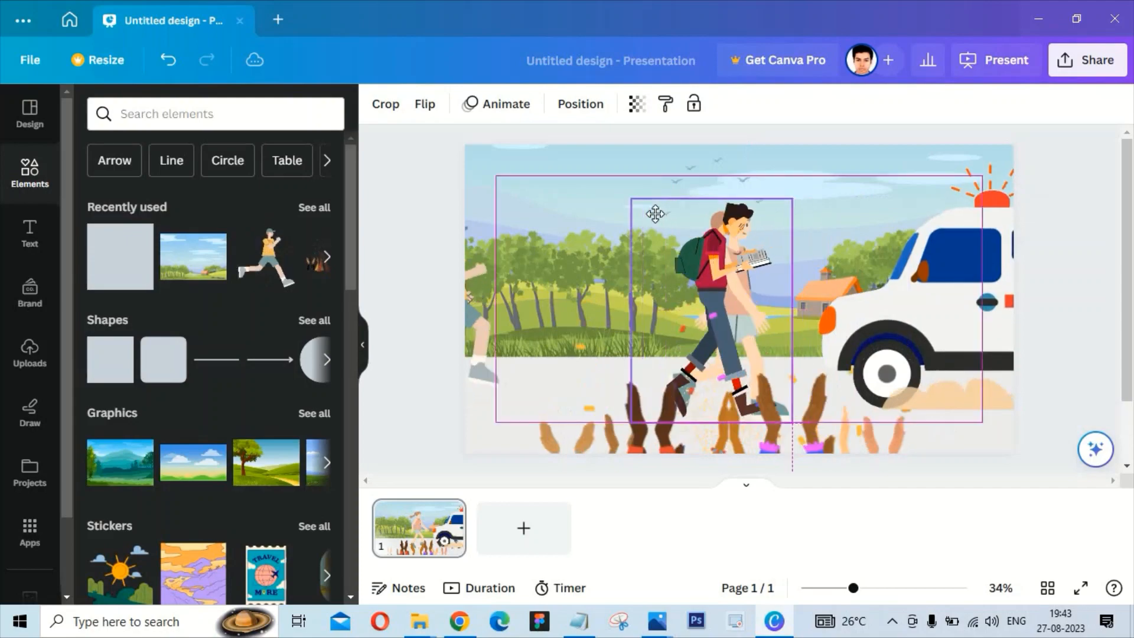
left_click(476, 324)
- Unlock the ambulance and shift it slightly to the right
left_click(935, 277)
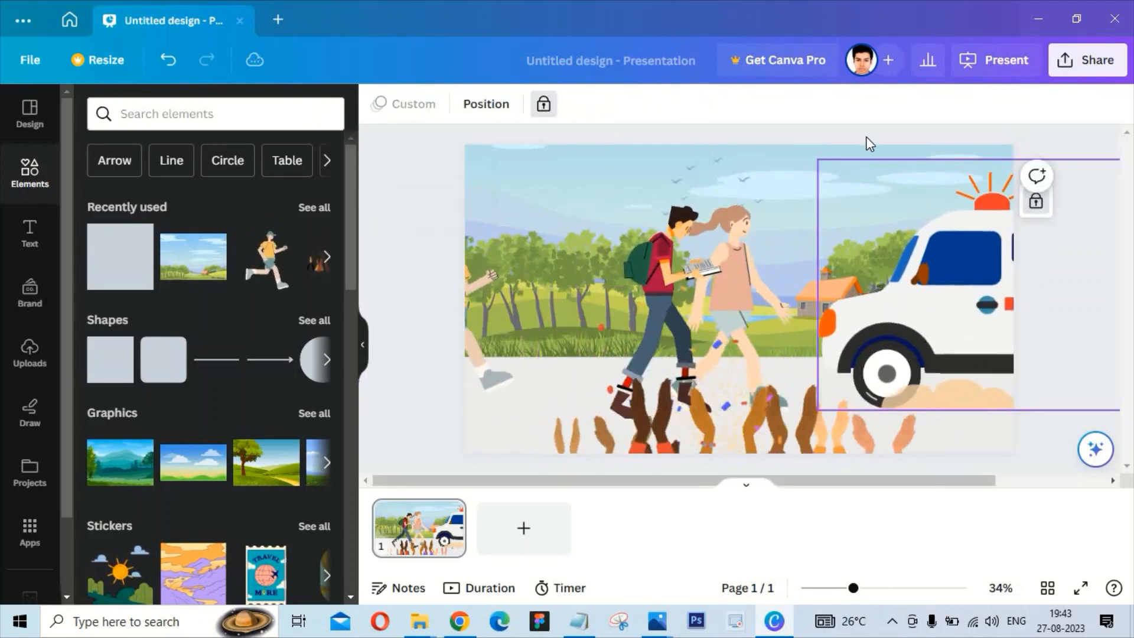
left_click(542, 105)
left_click_drag(937, 256, 941, 254)
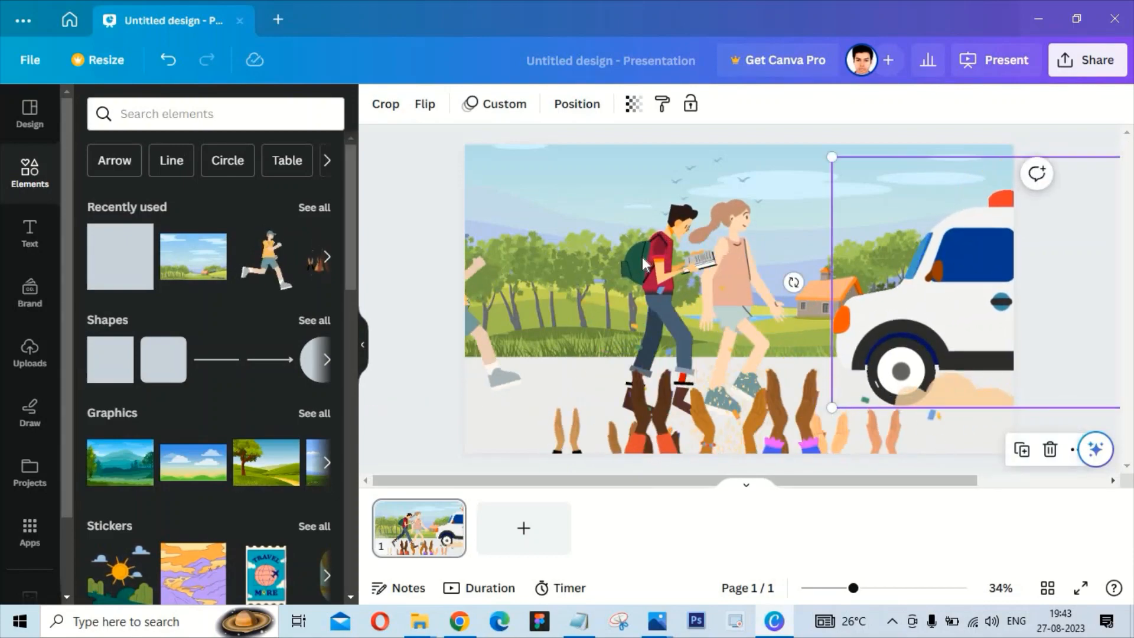
- Bring the walking woman to the front, ahead of the reading student
left_click(660, 278)
left_click(759, 278)
right_click(762, 283)
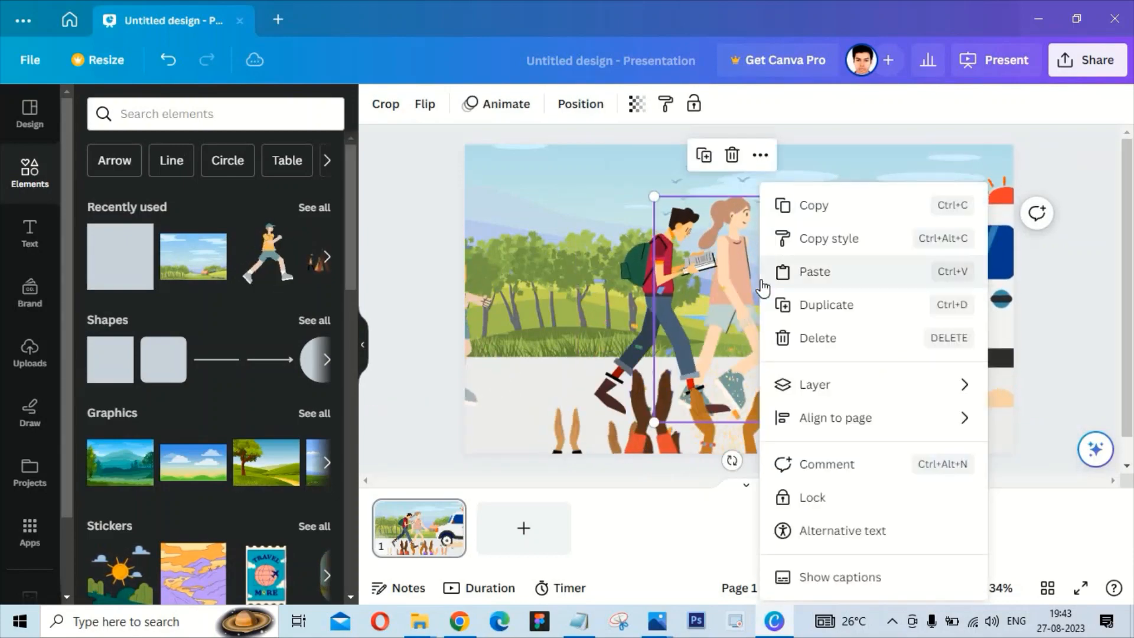
left_click(650, 428)
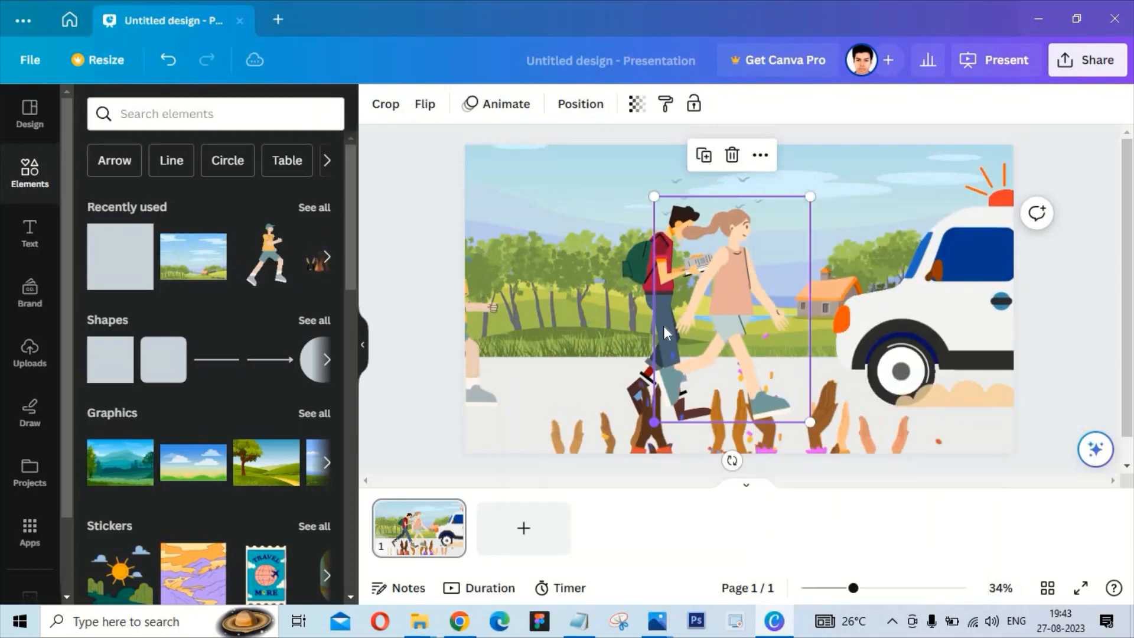
- Bring the reading student to the front, ahead of the walking woman
left_click(648, 269)
right_click(648, 269)
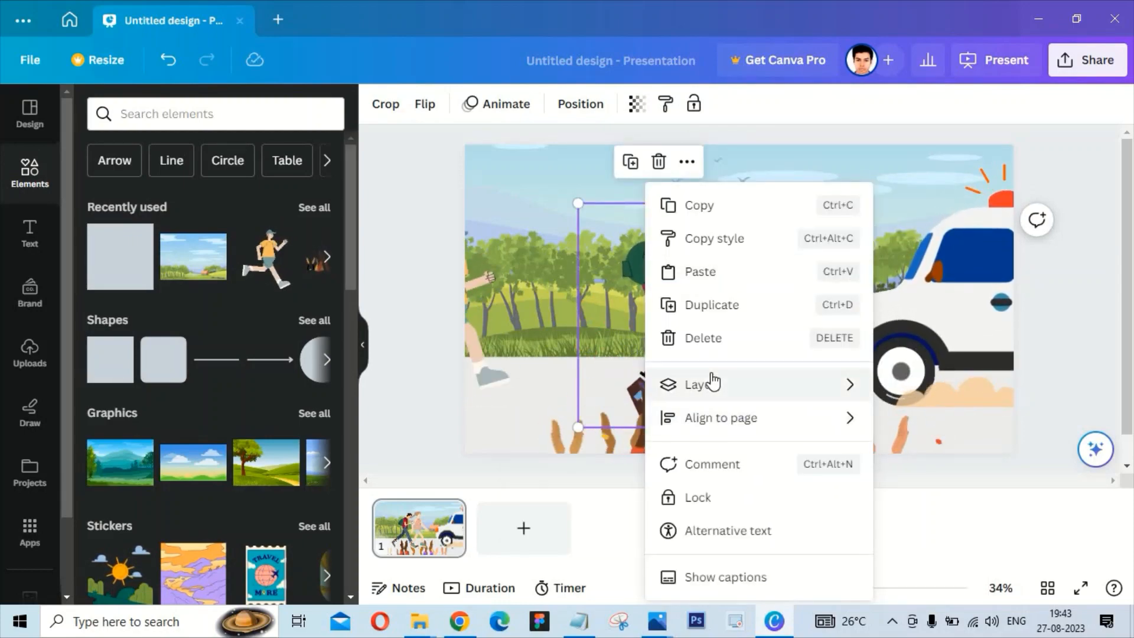
mouse_move(713, 382)
left_click(970, 428)
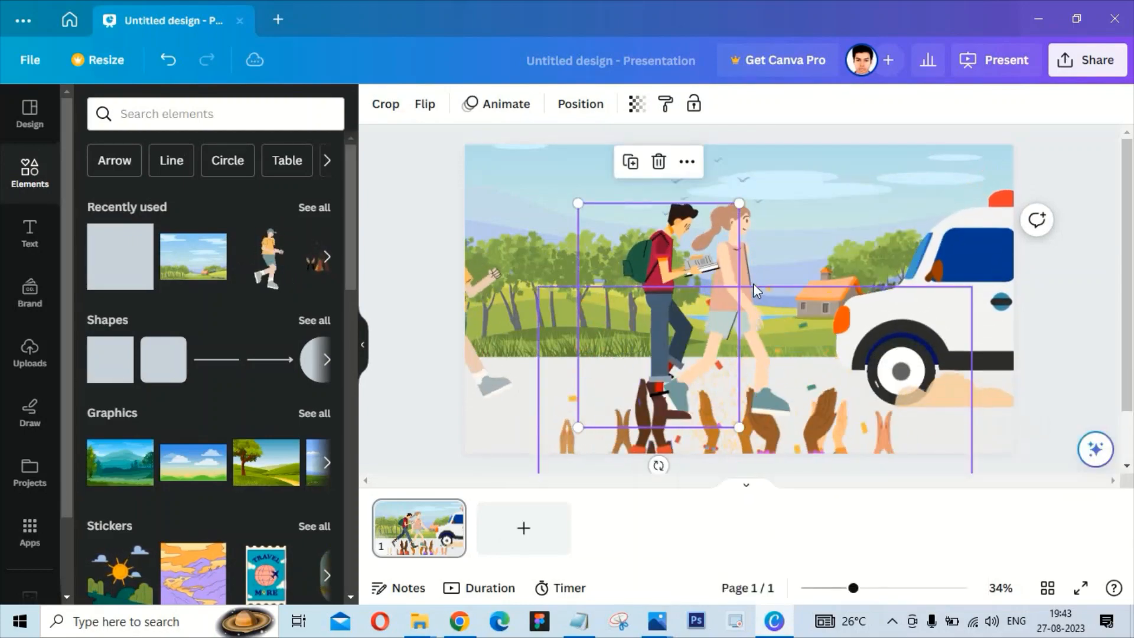
- Shrink the walking woman and the reading student slightly so both figures are about the same height
left_click(721, 239)
left_click_drag(815, 198, 804, 229)
left_click(686, 218)
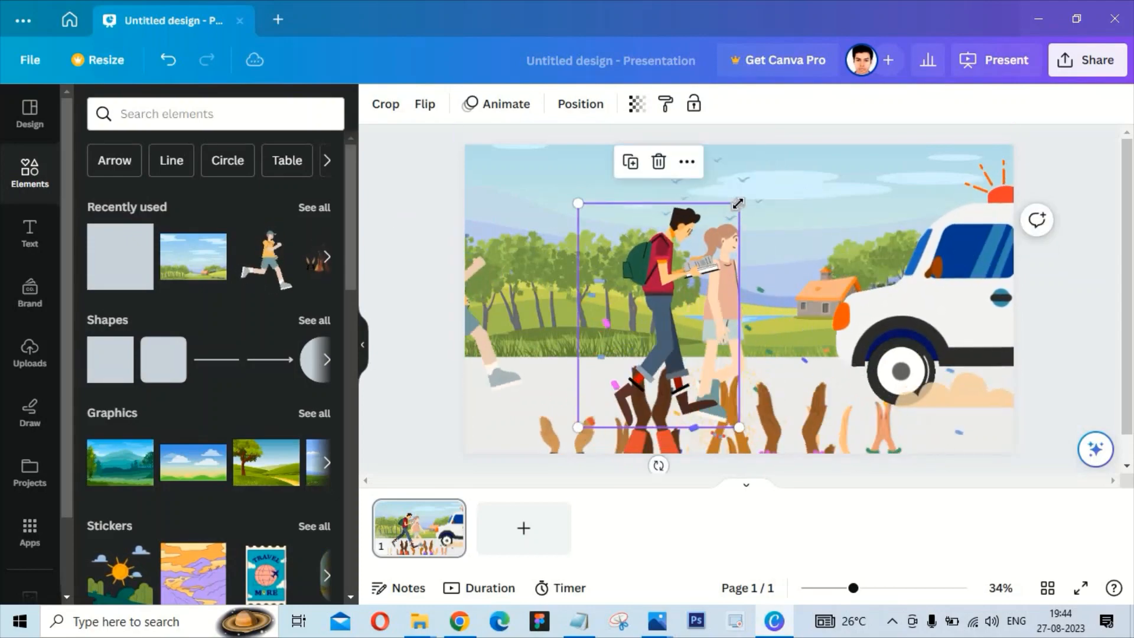
left_click_drag(738, 202, 721, 230)
left_click(737, 293)
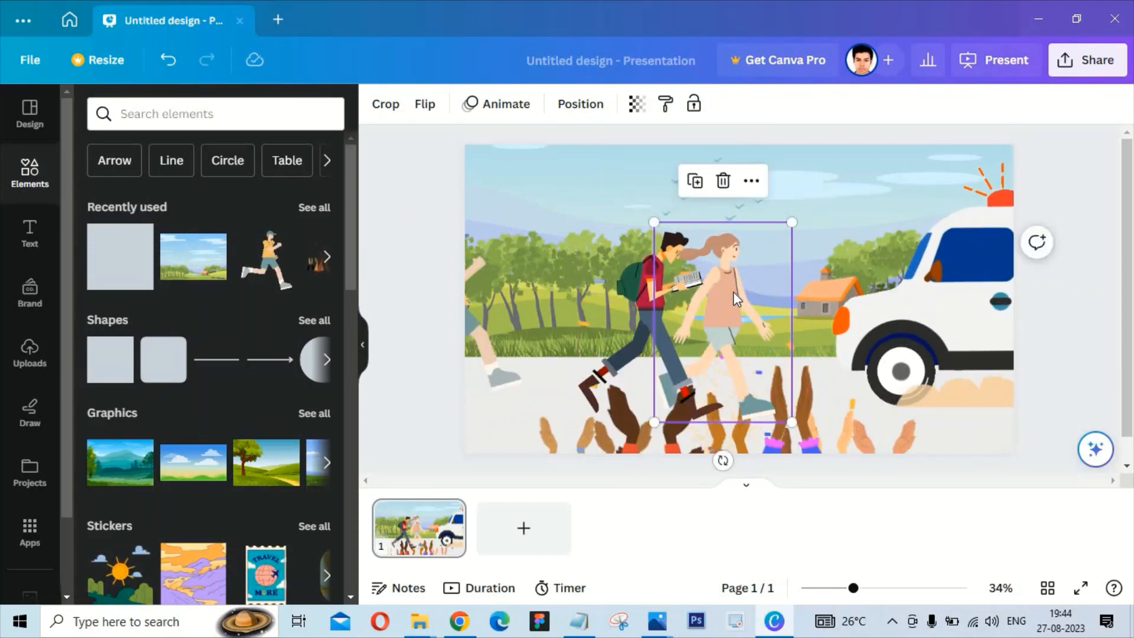
- Move the reading student onto the page's left edge and create a custom rightward animation path across the page in the Original style
left_click_drag(636, 284, 440, 294)
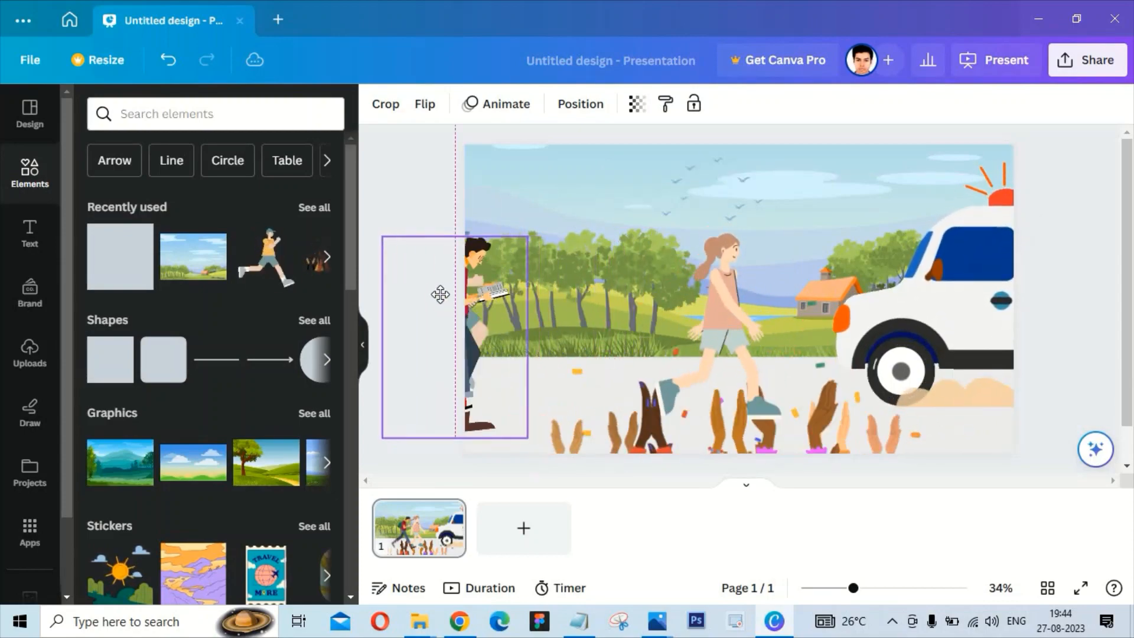
left_click(496, 104)
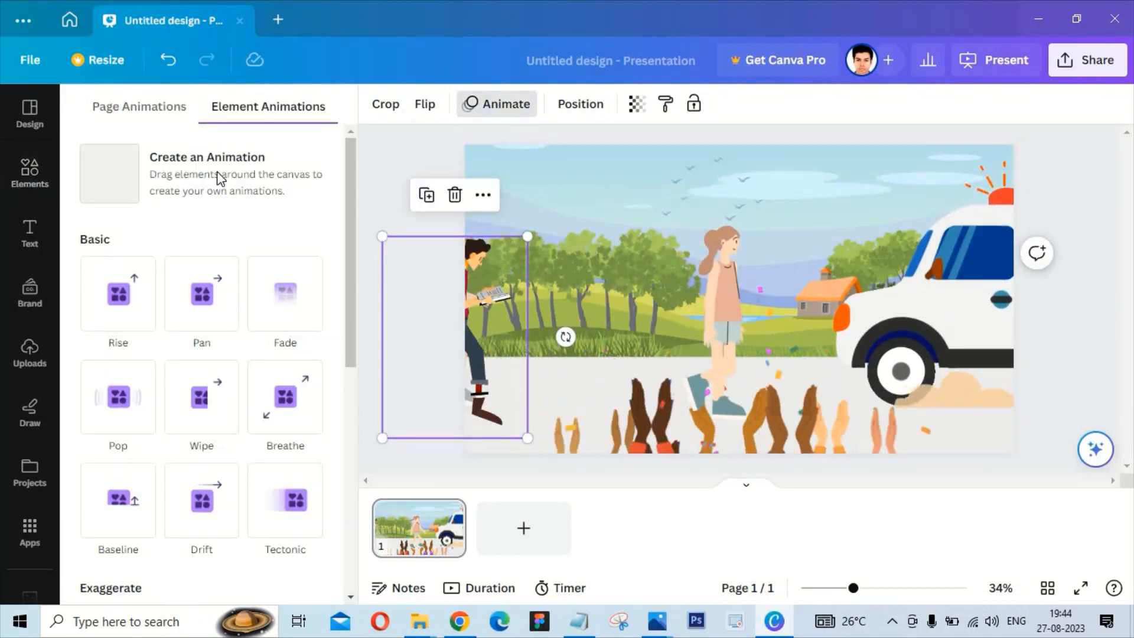
left_click(246, 178)
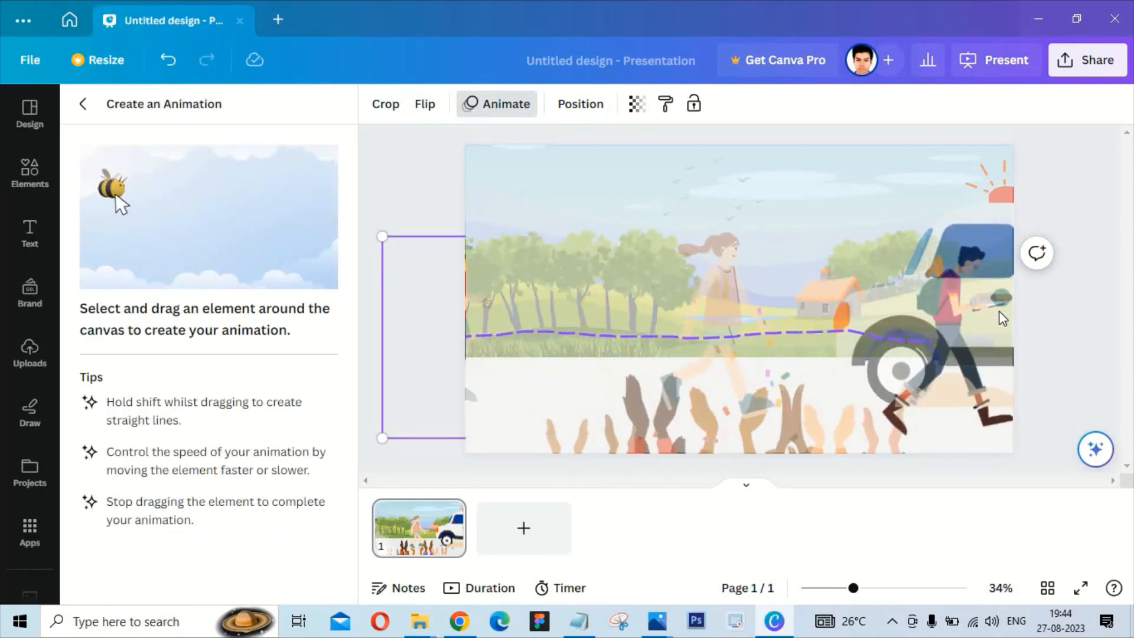
left_click_drag(1047, 309, 1051, 310)
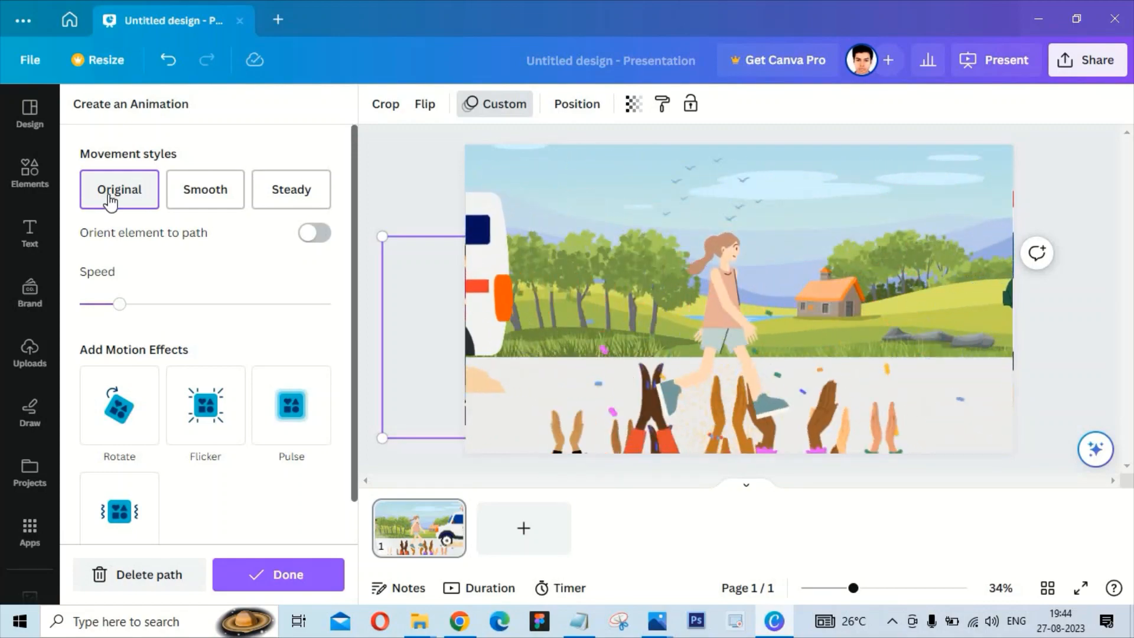
left_click(296, 574)
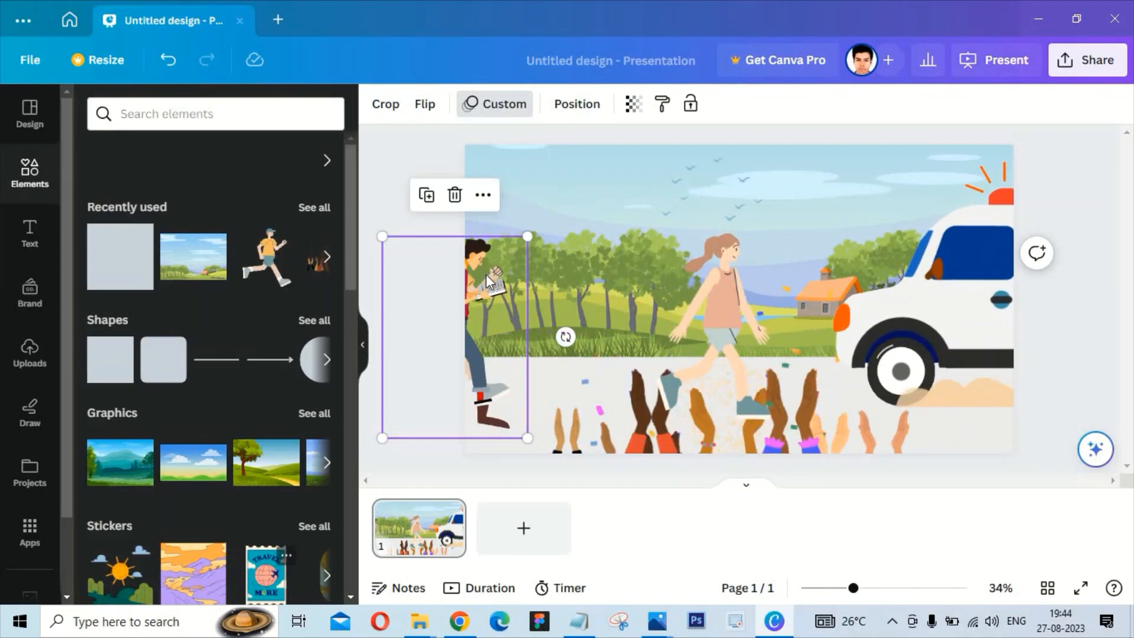
right_click(486, 274)
mouse_move(549, 392)
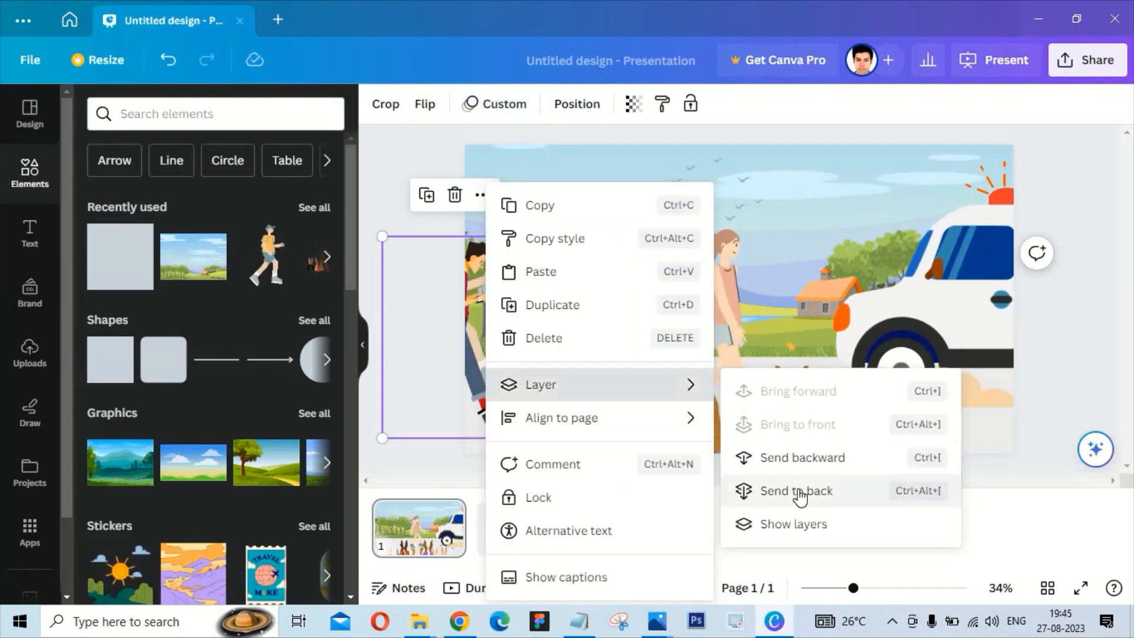
left_click(392, 165)
left_click(492, 296)
right_click(493, 295)
left_click(543, 305)
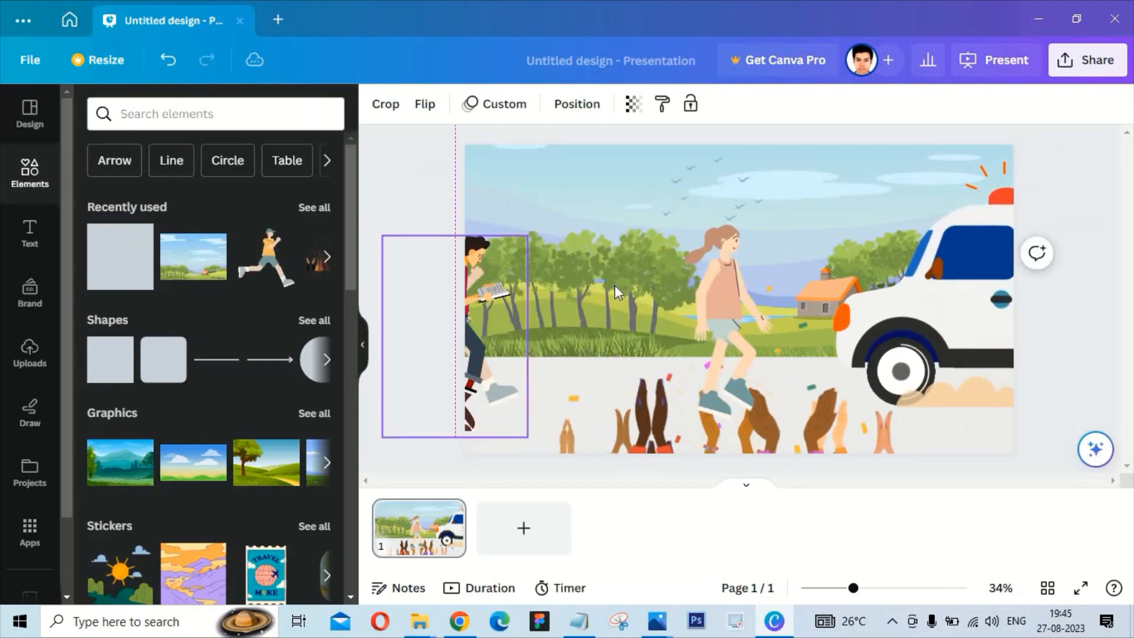
key("ctrl+z")
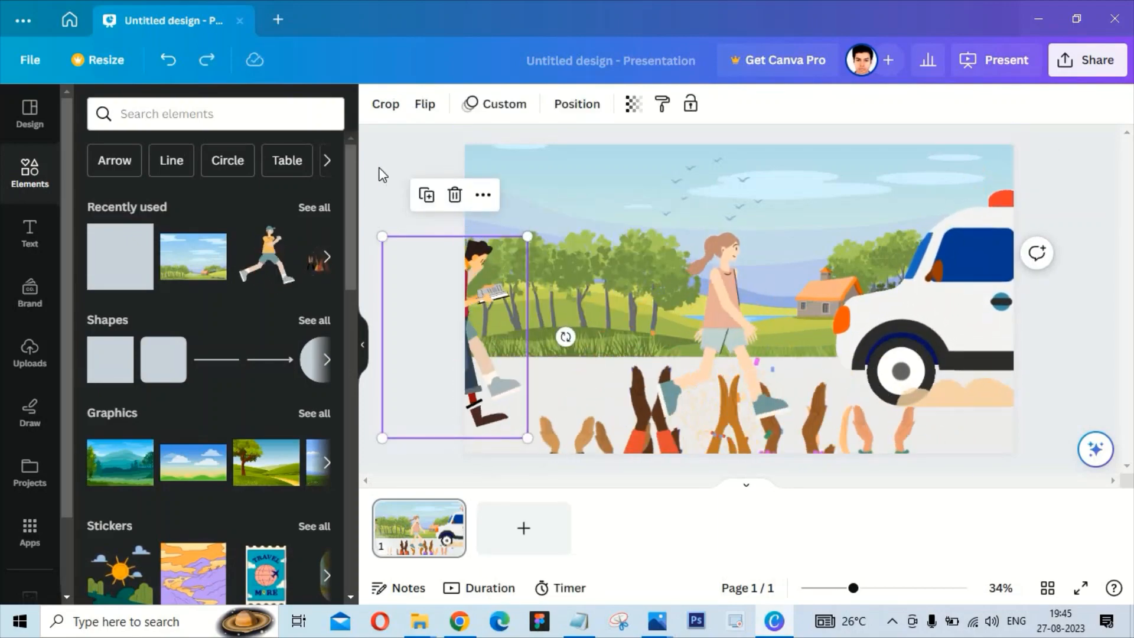
- Reposition the reading student slightly higher at the page's left edge, in front of the running boy
left_click_drag(561, 288, 624, 274)
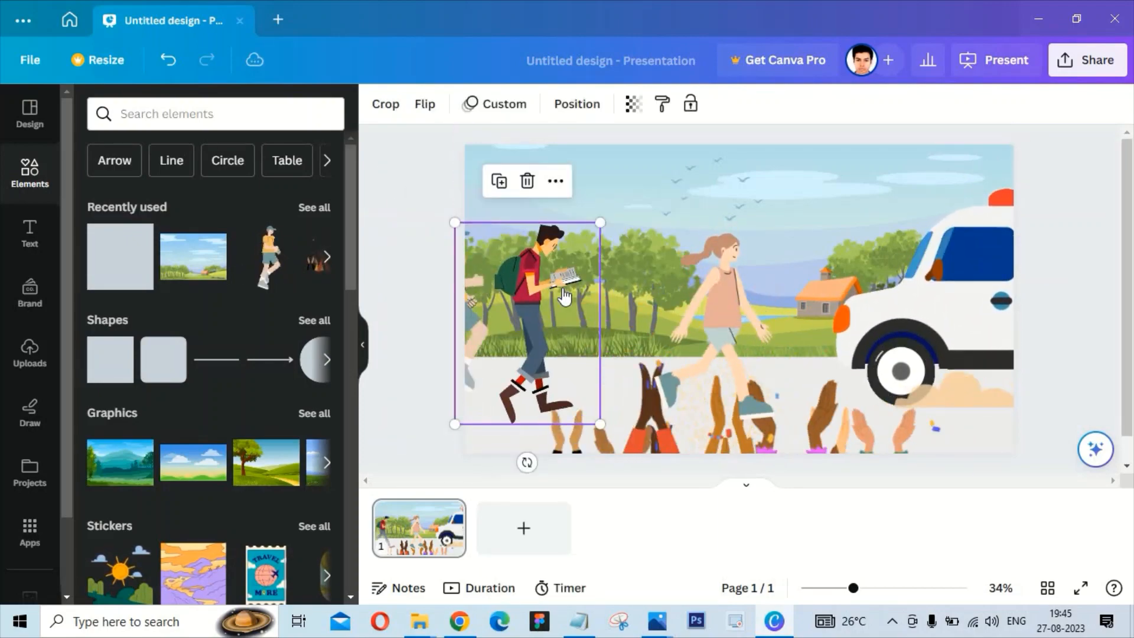
right_click(562, 355)
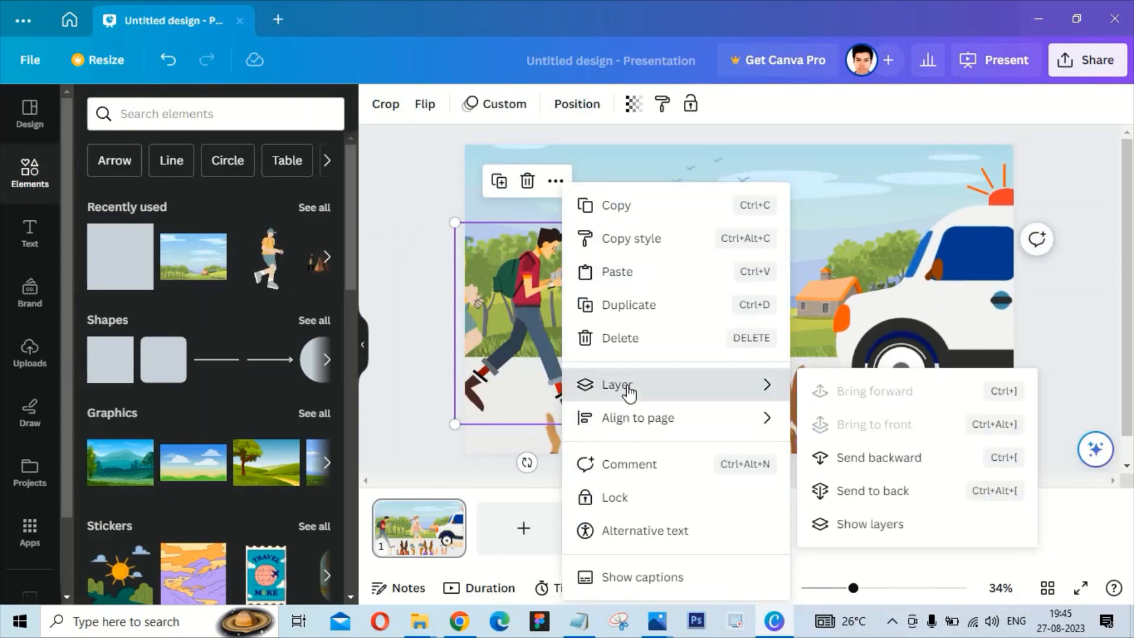
left_click_drag(531, 327, 462, 313)
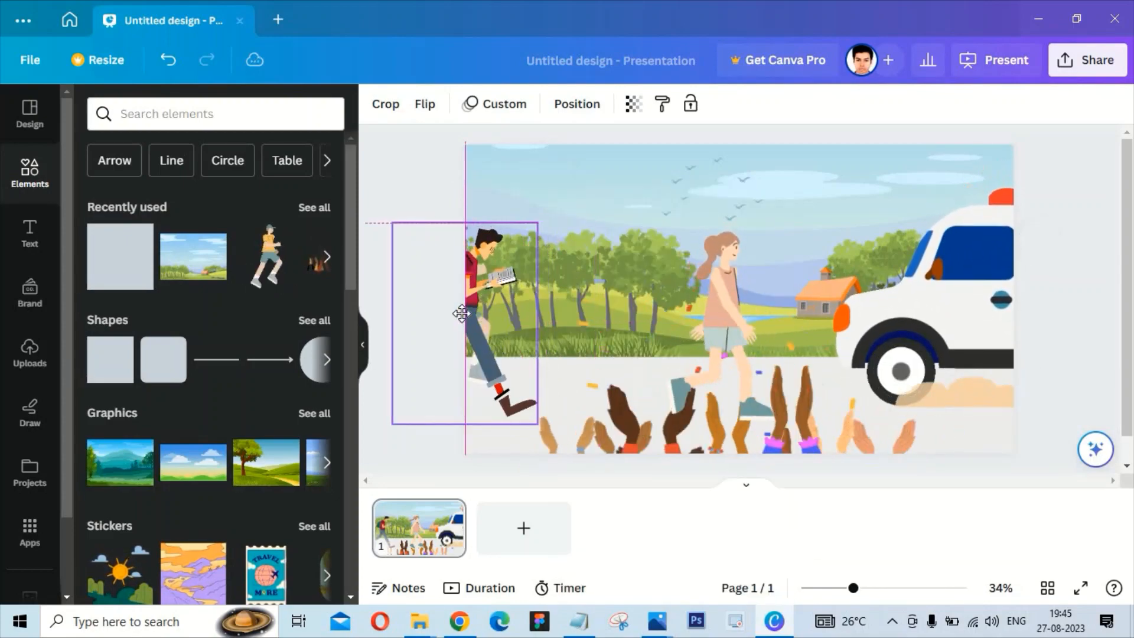
- Send the ambulance backward one layer
left_click(962, 267)
right_click(959, 247)
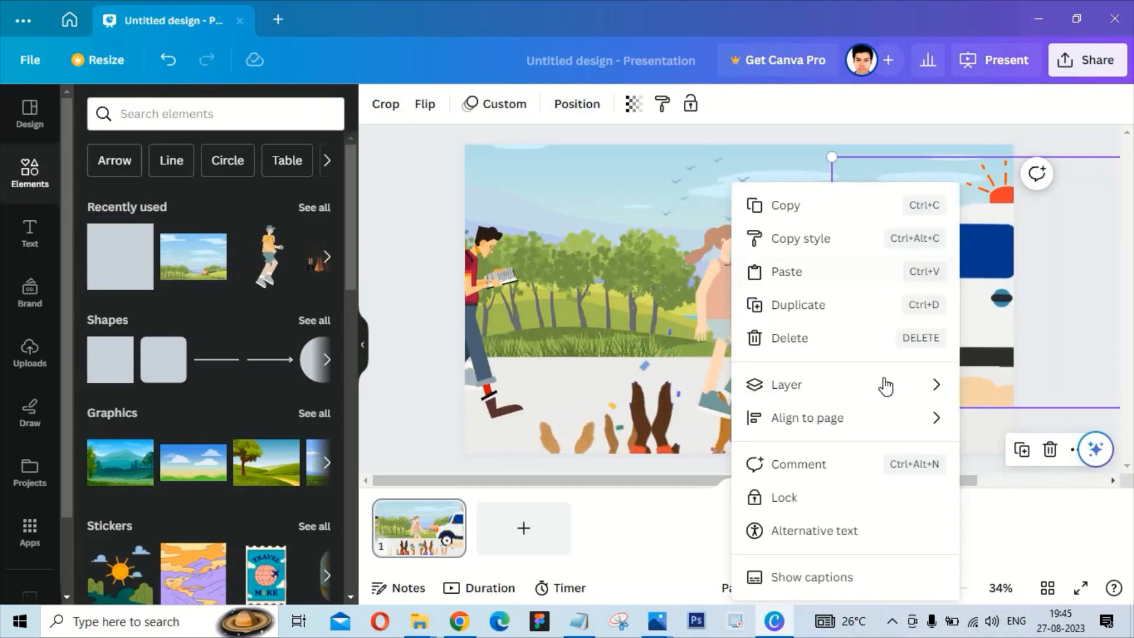
mouse_move(886, 387)
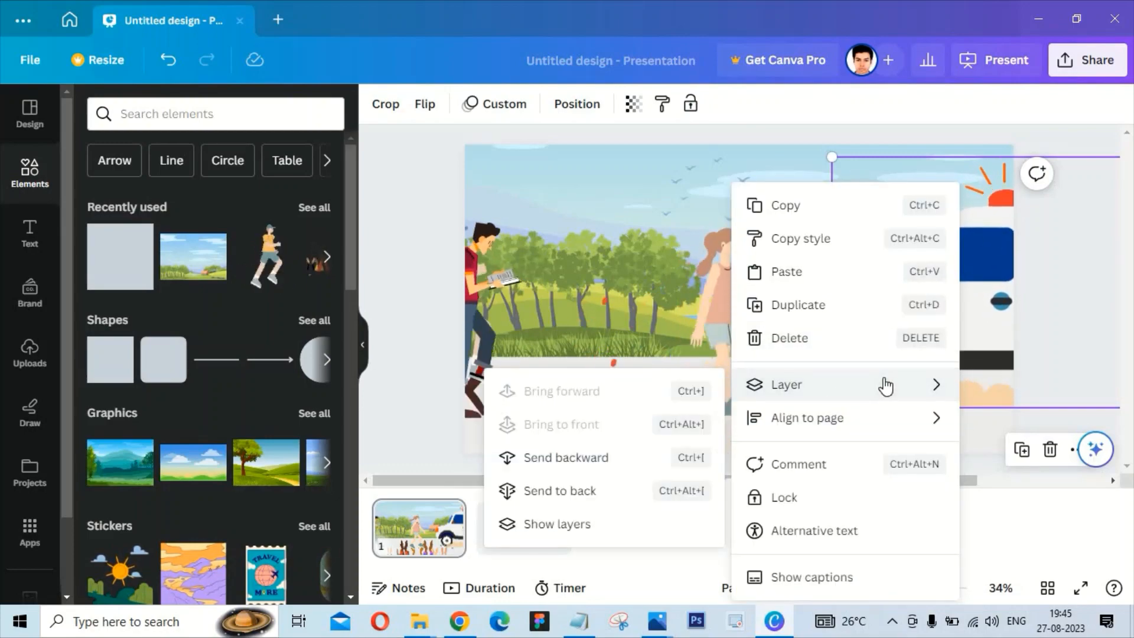
left_click(605, 469)
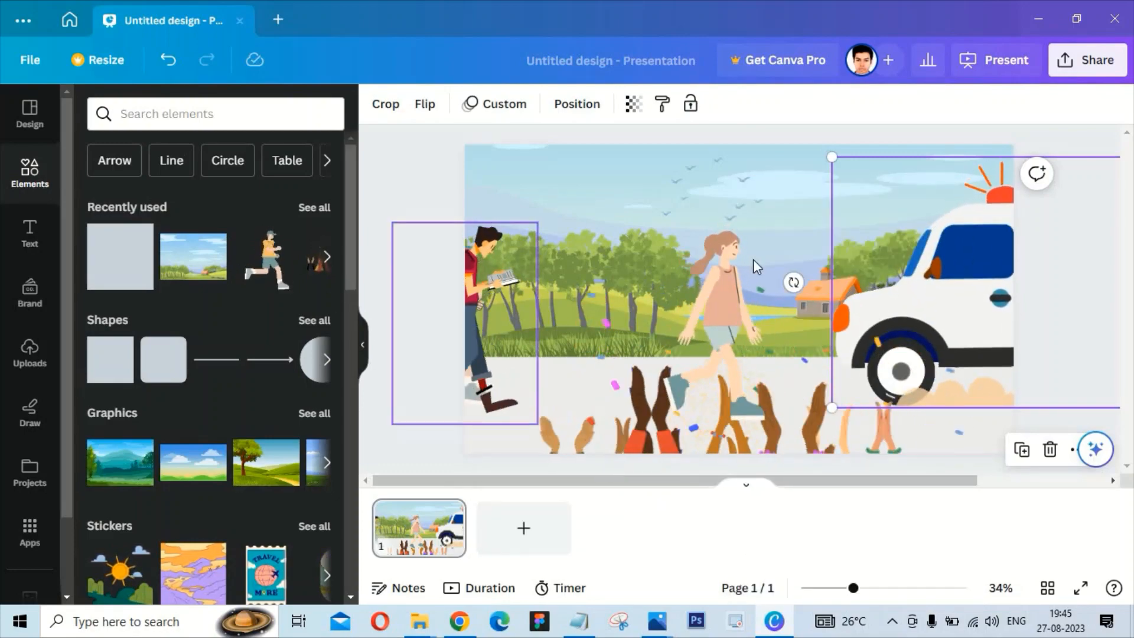
- Move the walking woman onto the page's left edge and create a custom rightward animation path across the page in the Smooth style
left_click_drag(728, 288, 501, 291)
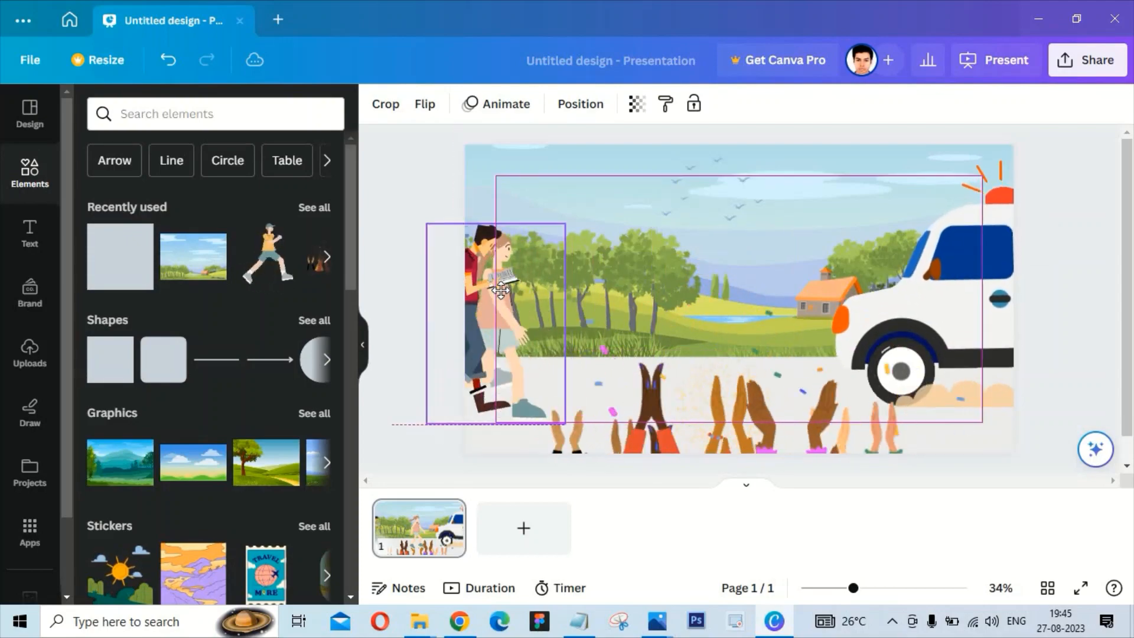
left_click(496, 103)
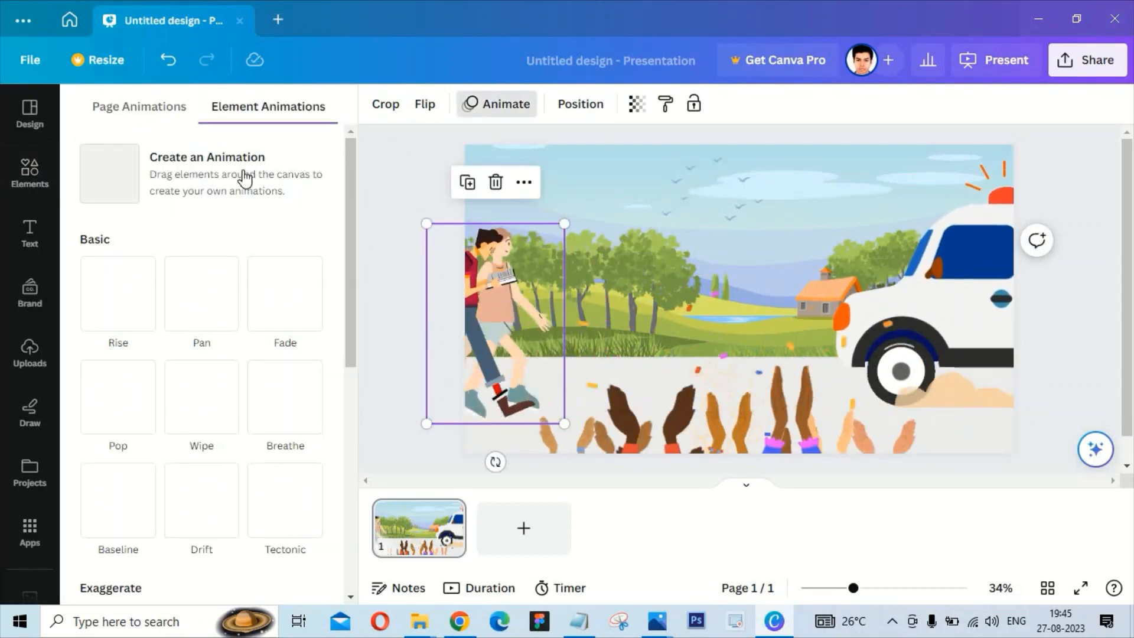
left_click_drag(504, 300, 603, 300)
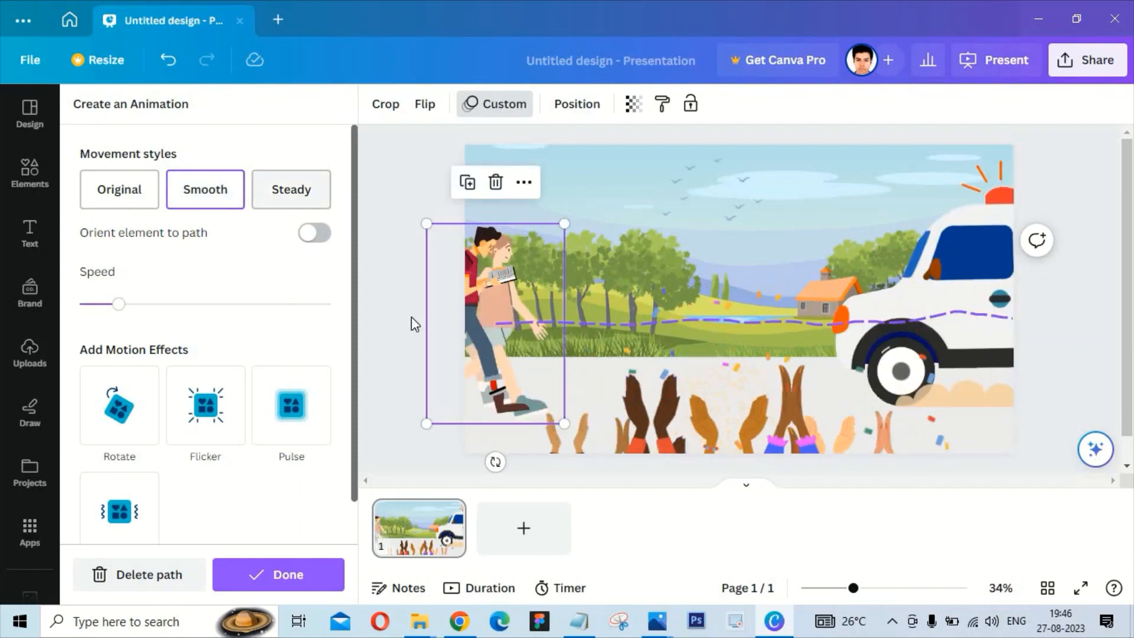
left_click(322, 578)
left_click(393, 182)
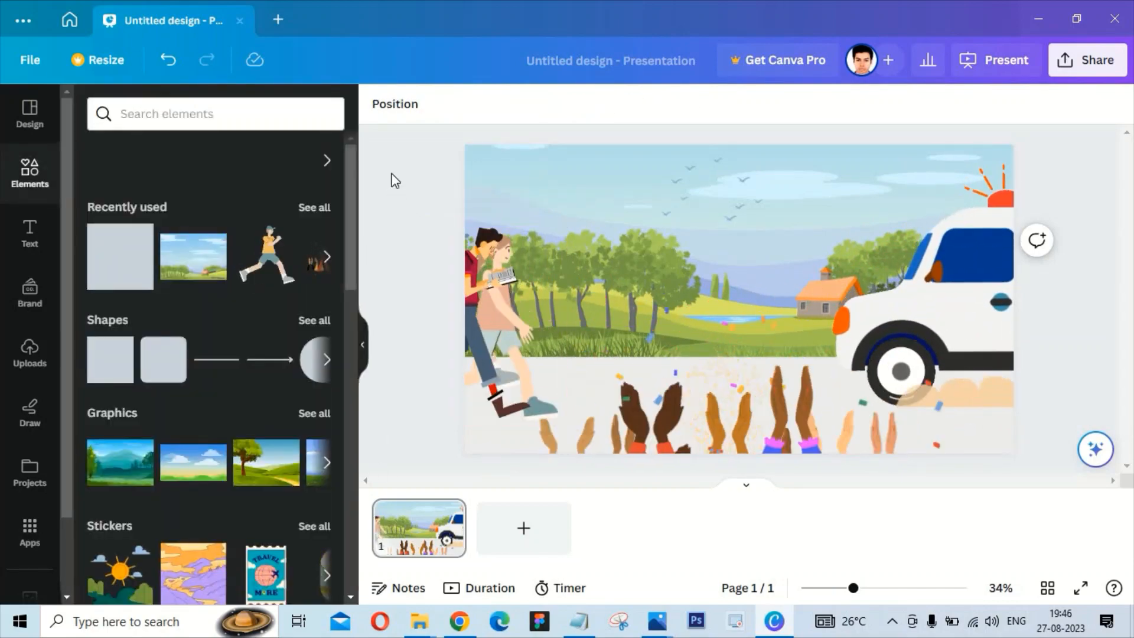
- Switch to Notepad and add the lines "I hope enjoy this video" and "Please like, share & subscribe(Press the bell icon)" below the existing text
left_click(578, 620)
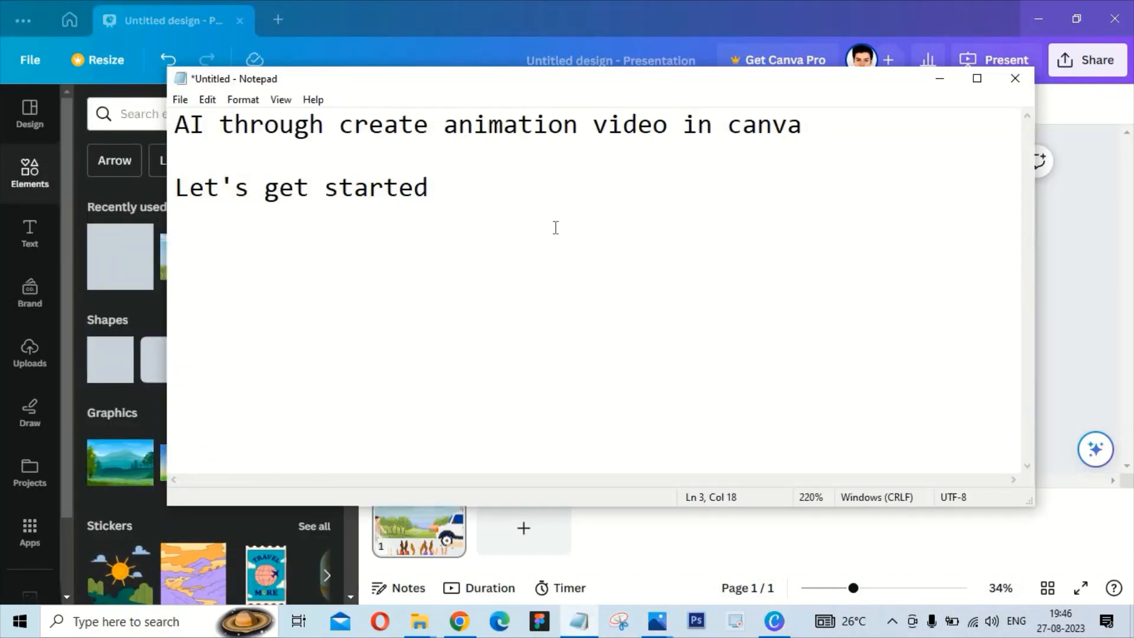
type("I hope enjoy ")
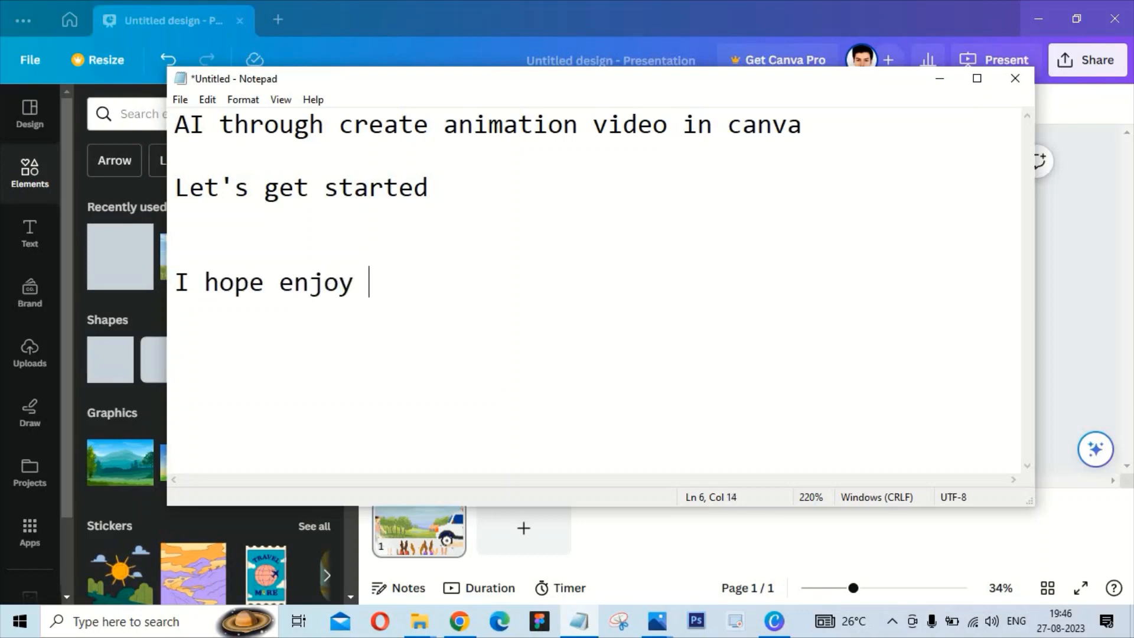
type("this video  Please ")
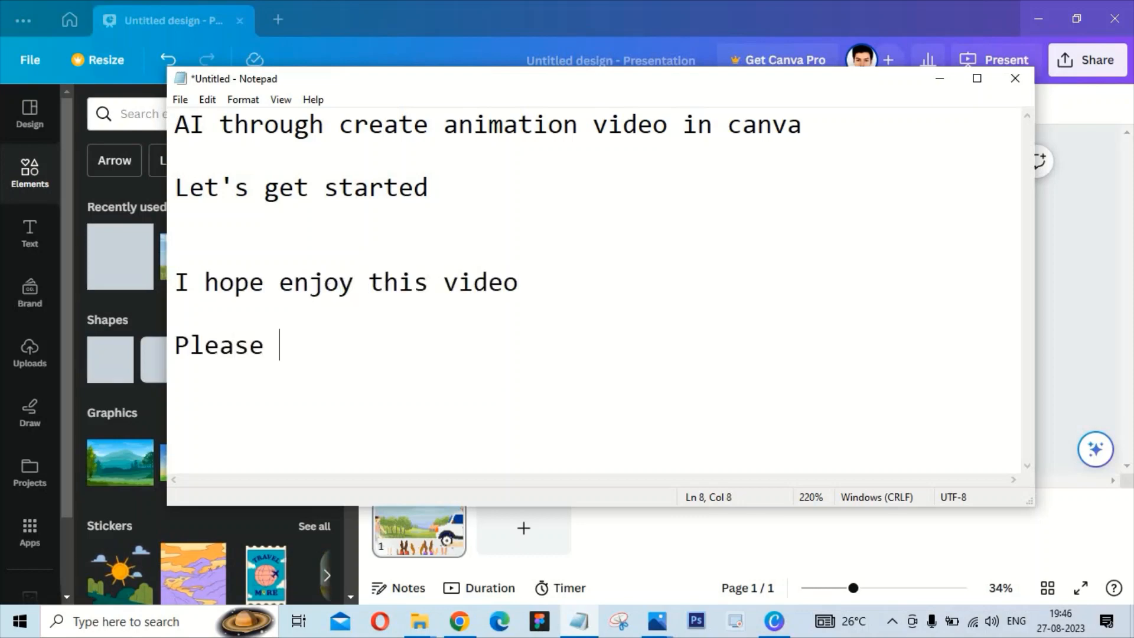
type("like, share & subscr")
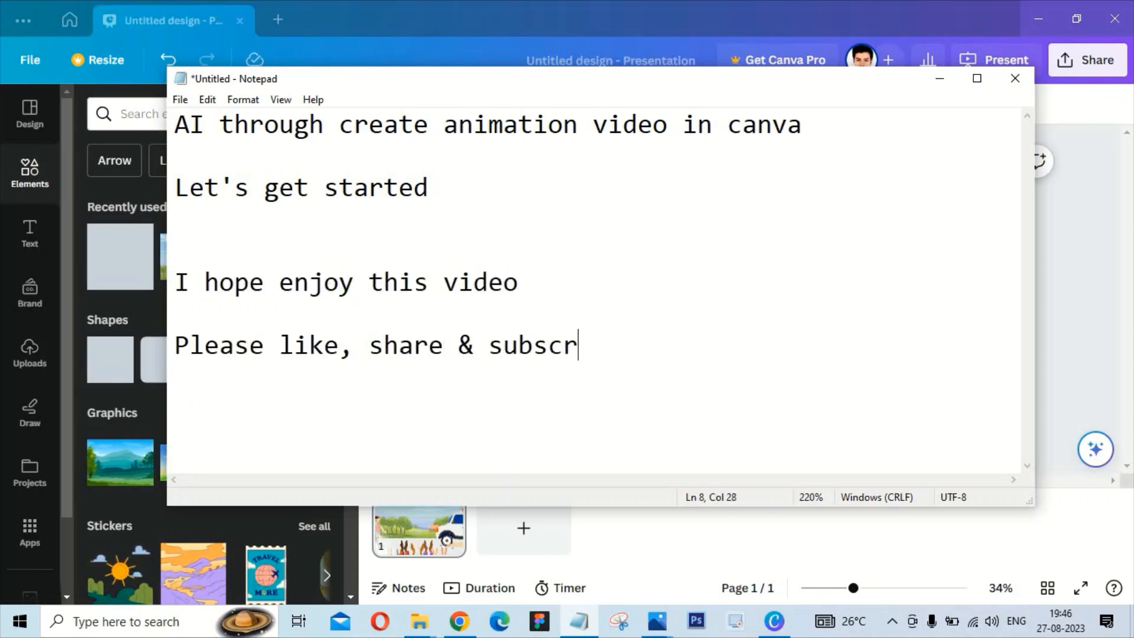
type("ibe(Press the bell )")
key("Left")
type("Press the bell ")
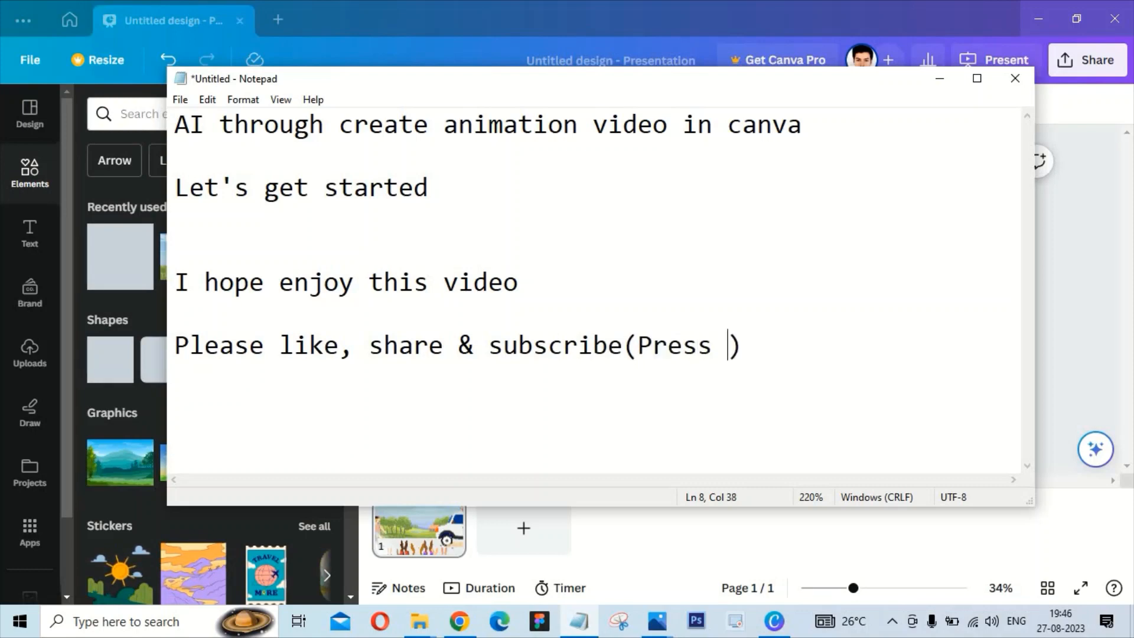
type("icon")
key("Right")
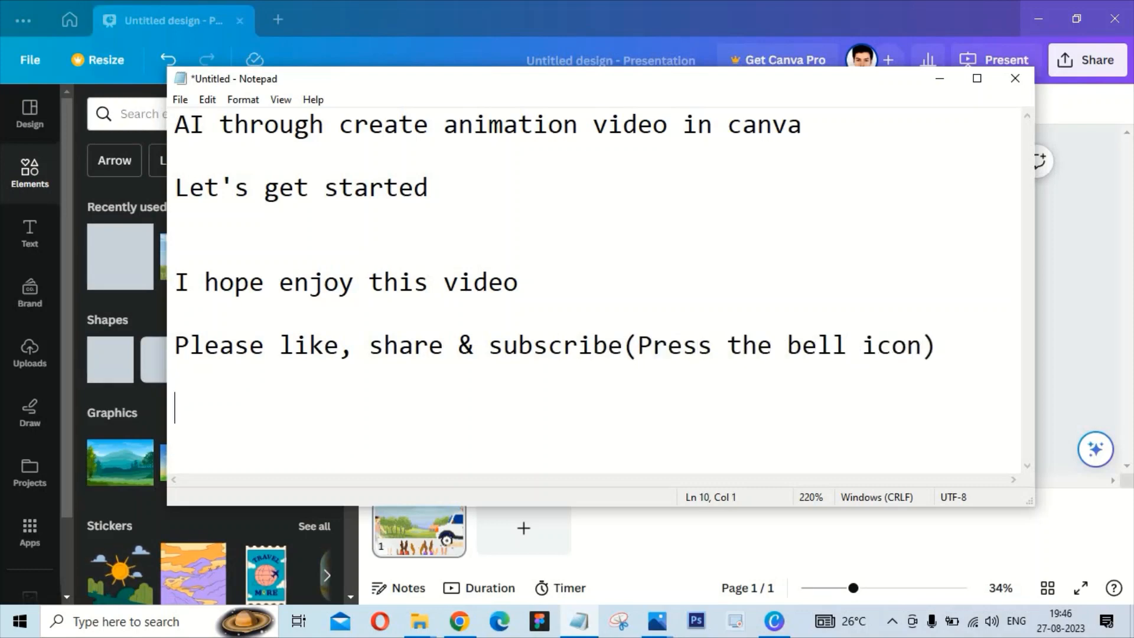
- Add the closing line "See you again next video" at the end of the note
type("See you againnn")
key("BackSpace")
key("BackSpace")
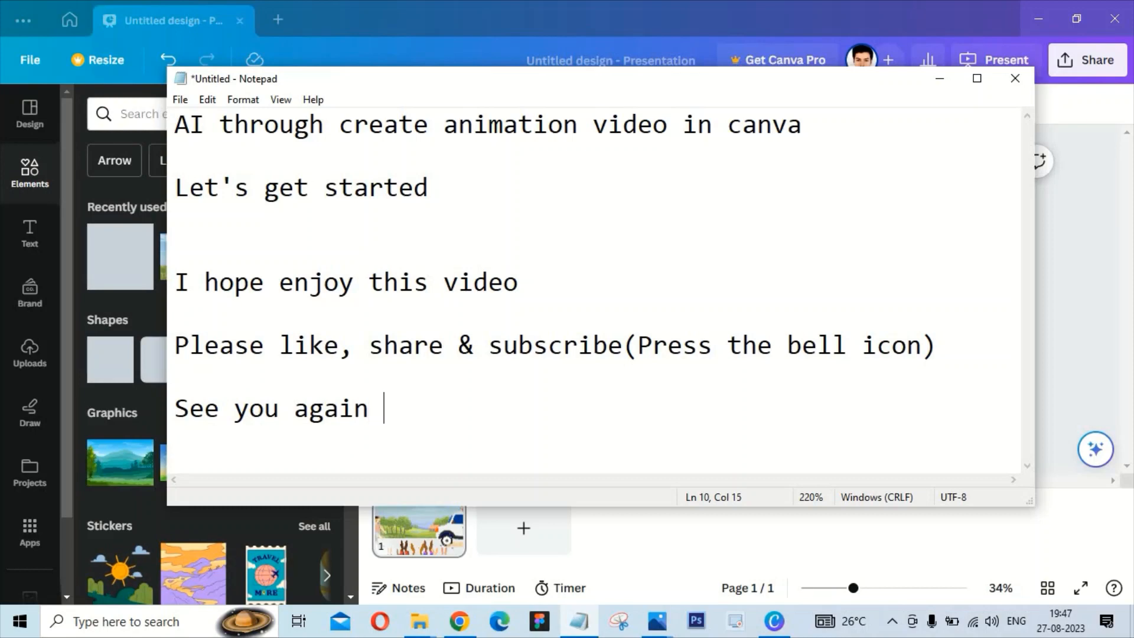
type("next video")
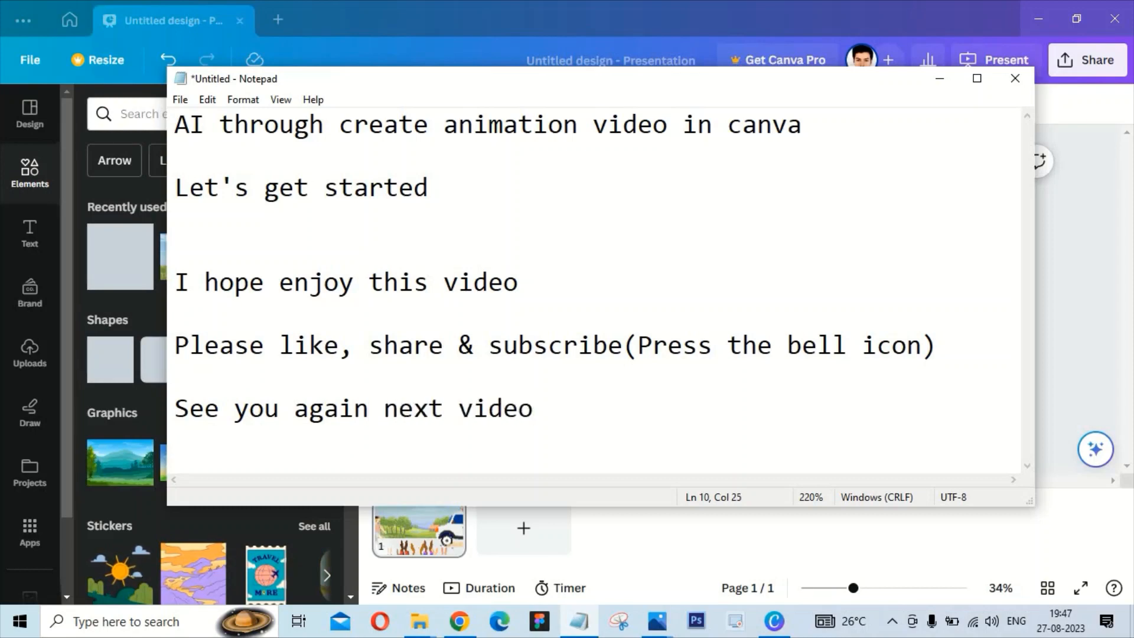